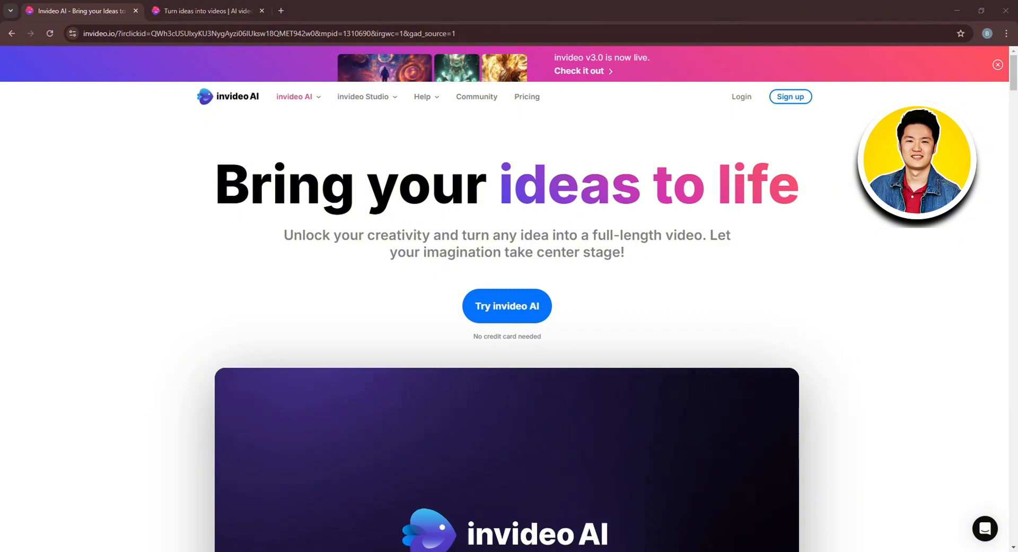
Open the pricing page and compare the available plans with monthly billing
mouse_move(303, 98)
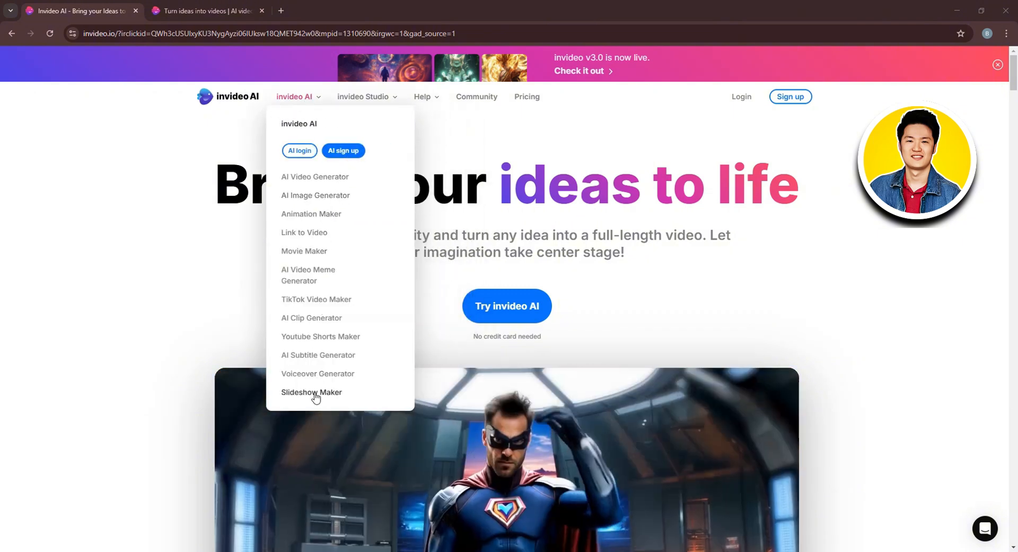
mouse_move(370, 97)
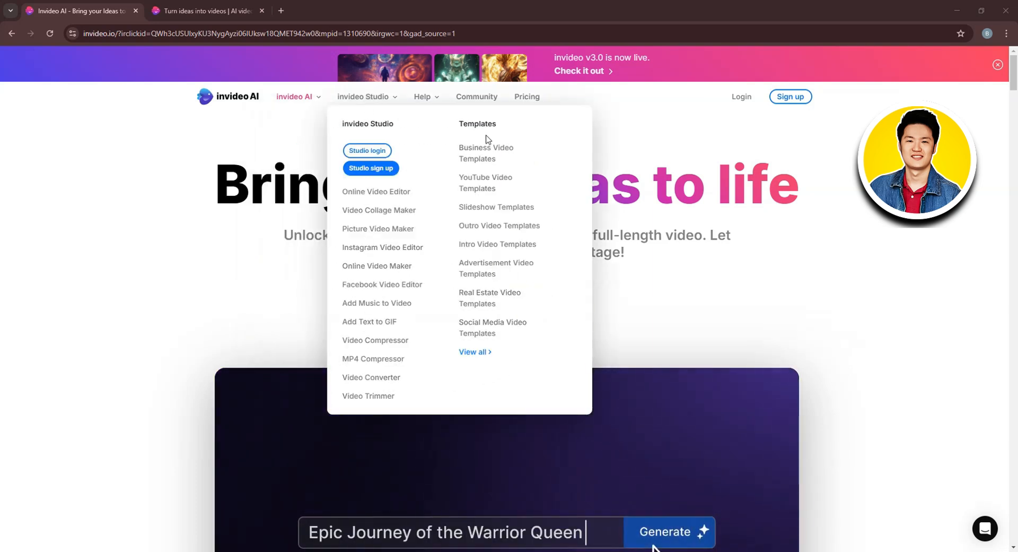
mouse_move(421, 103)
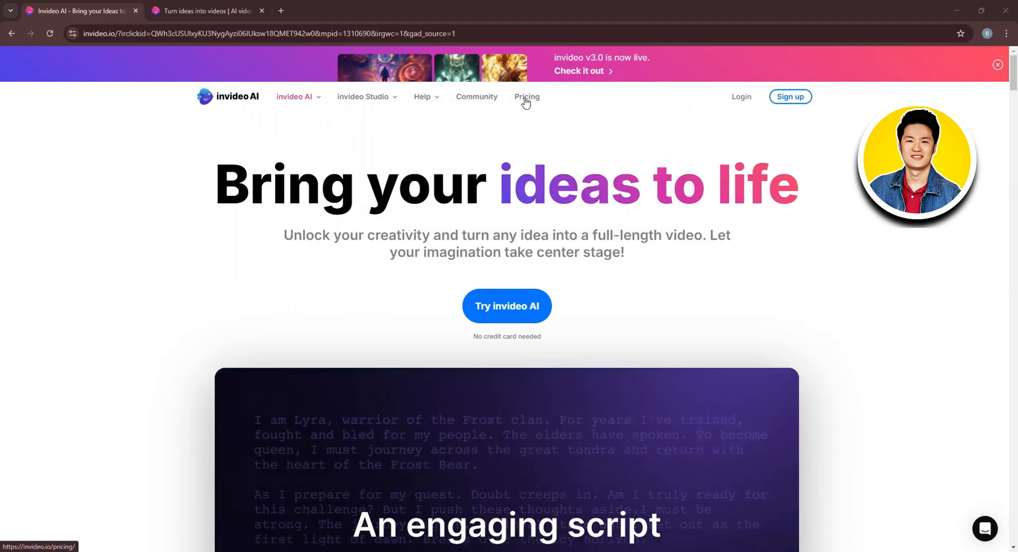
left_click(525, 100)
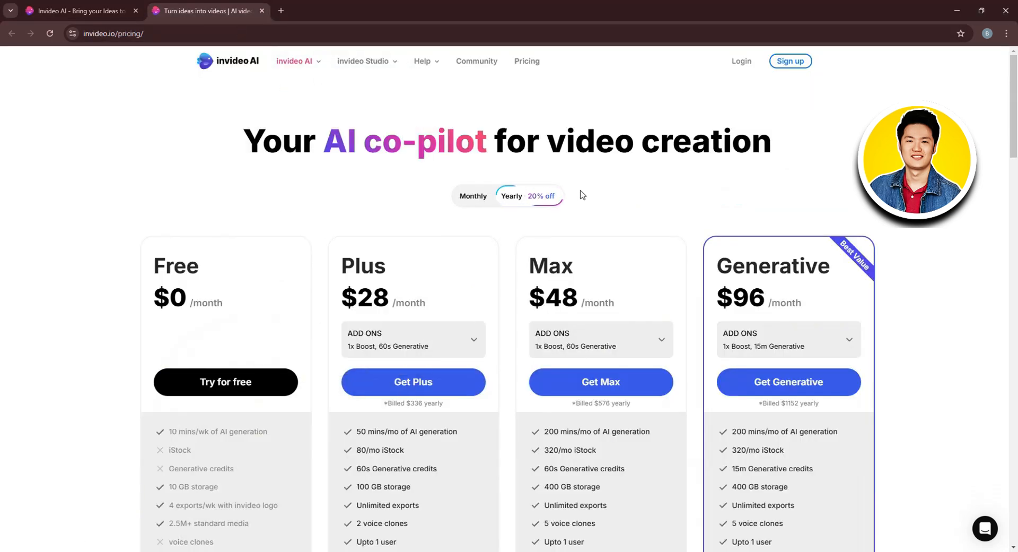
scroll(988, 186, "down", 1)
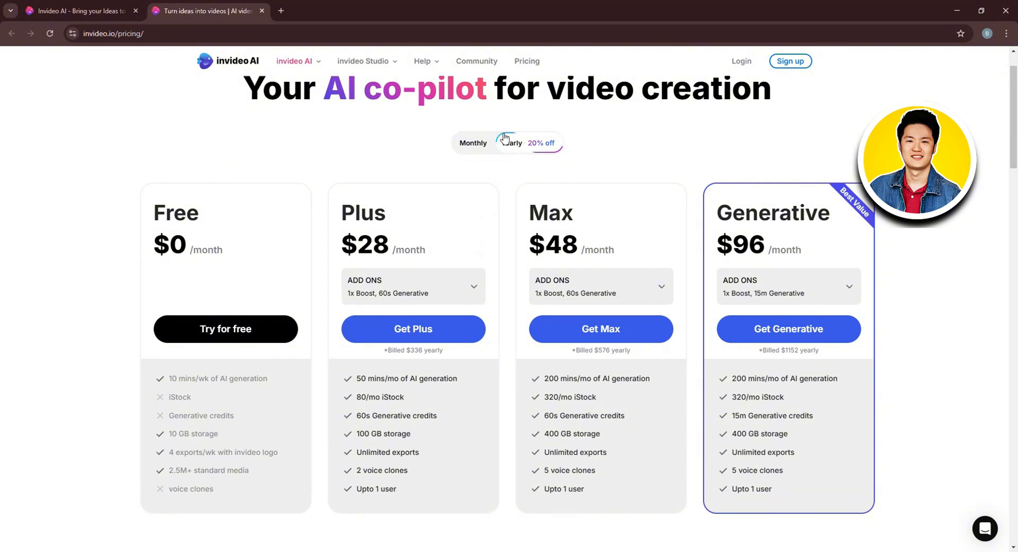
left_click(485, 144)
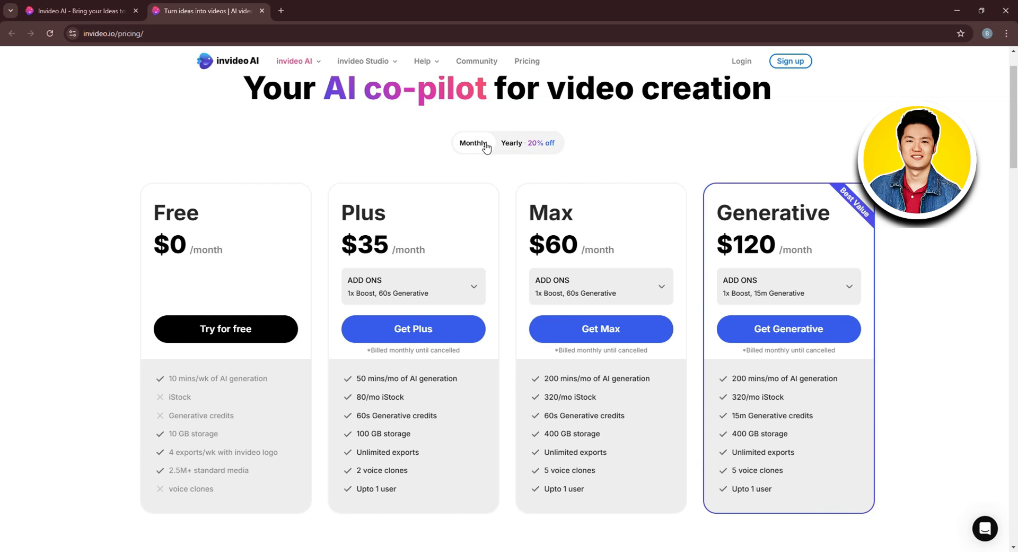
scroll(475, 160, "up", 1)
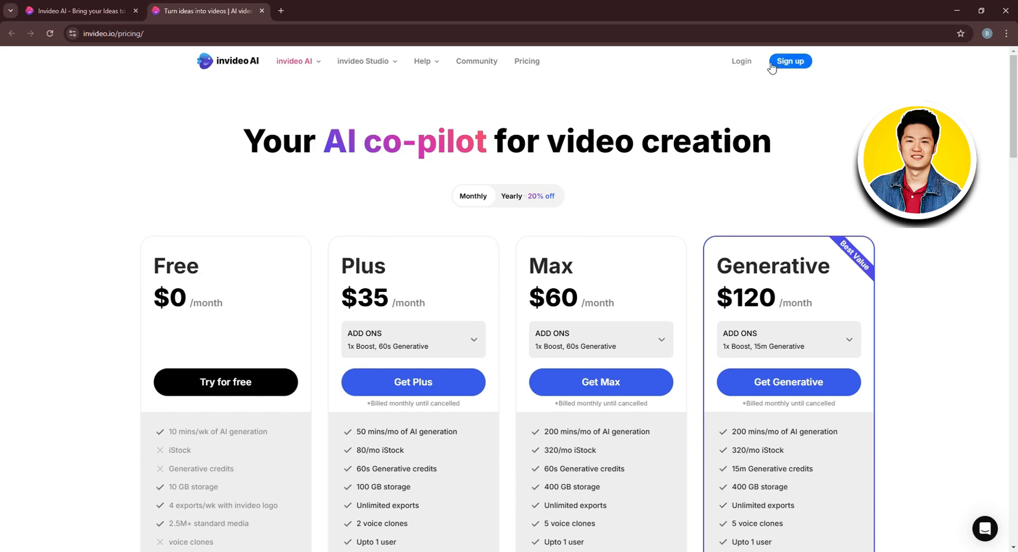
Log in and start the Create short video workflow with a fast paced video for YouTube Shorts
left_click(741, 63)
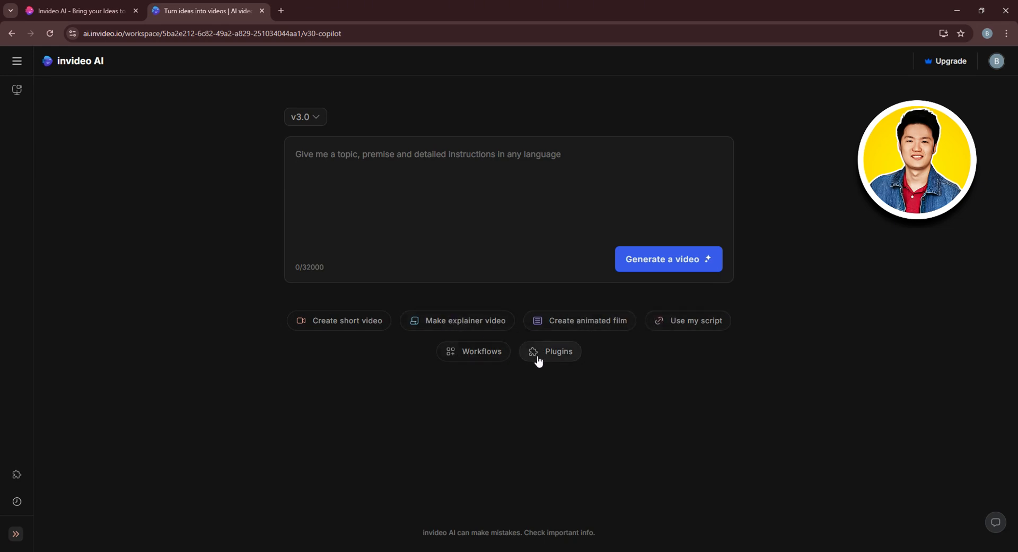
left_click(342, 322)
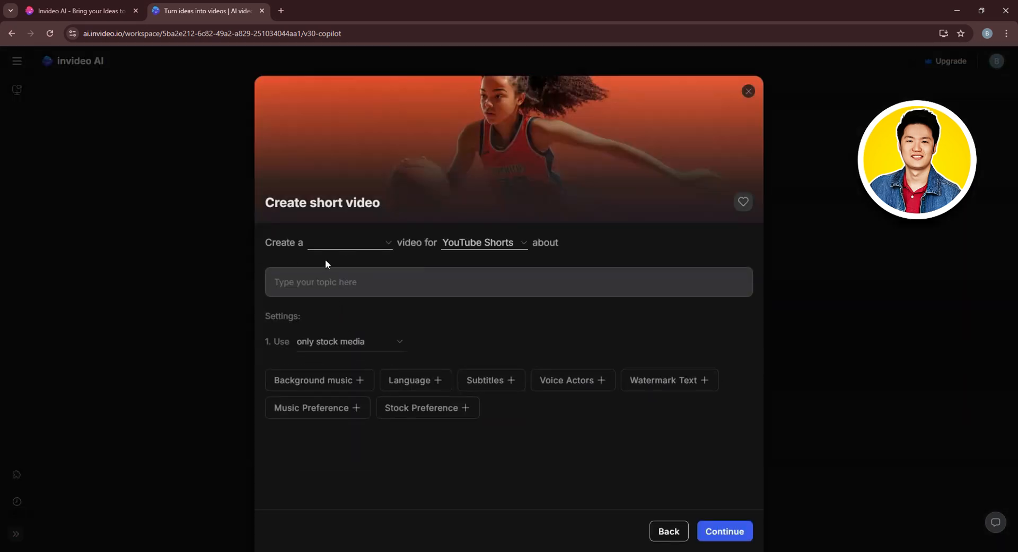
left_click(342, 242)
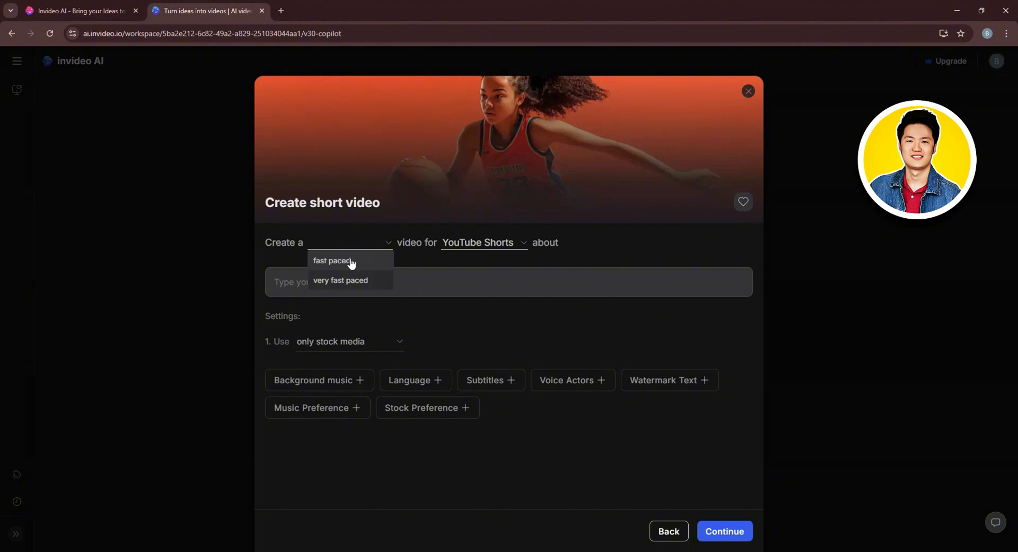
left_click(359, 261)
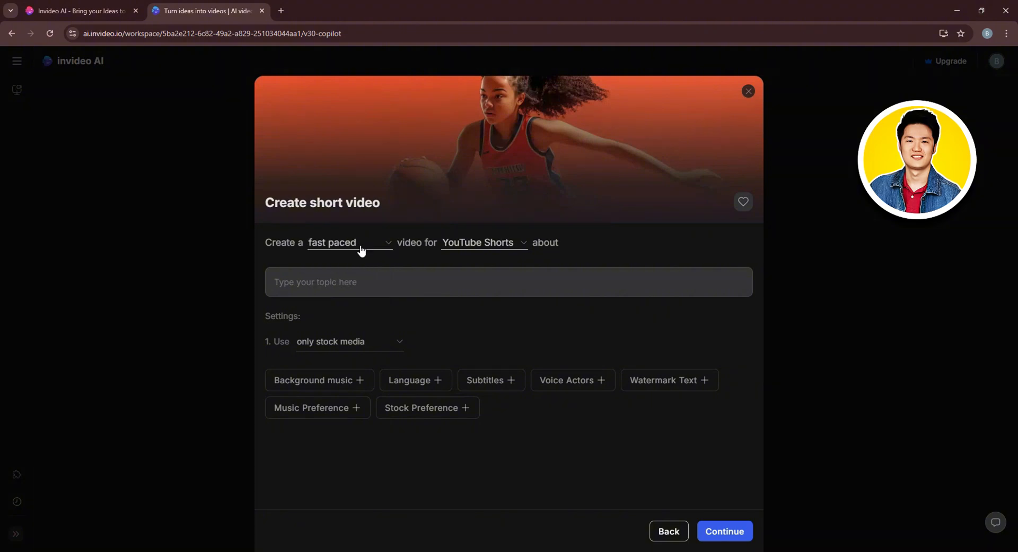
left_click(478, 241)
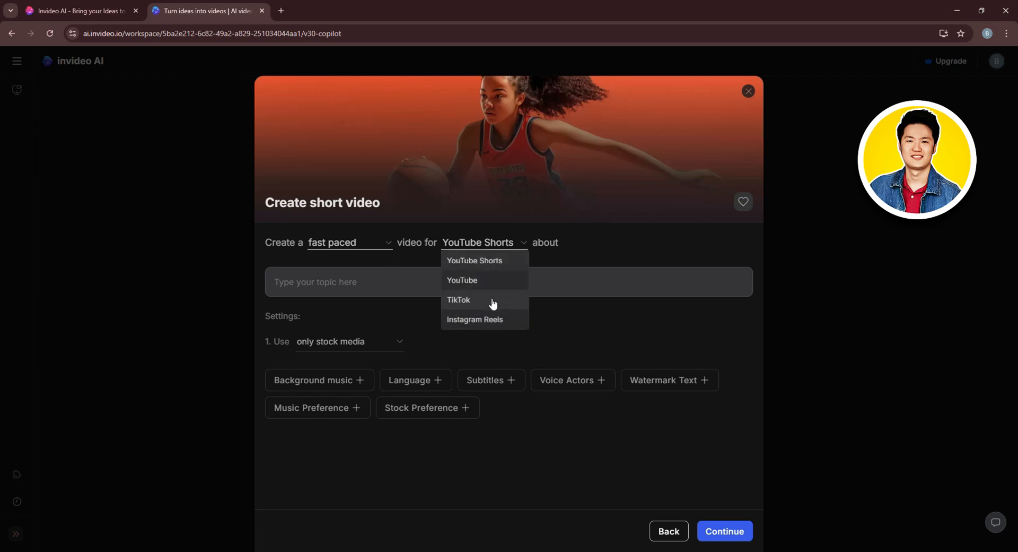
left_click(497, 259)
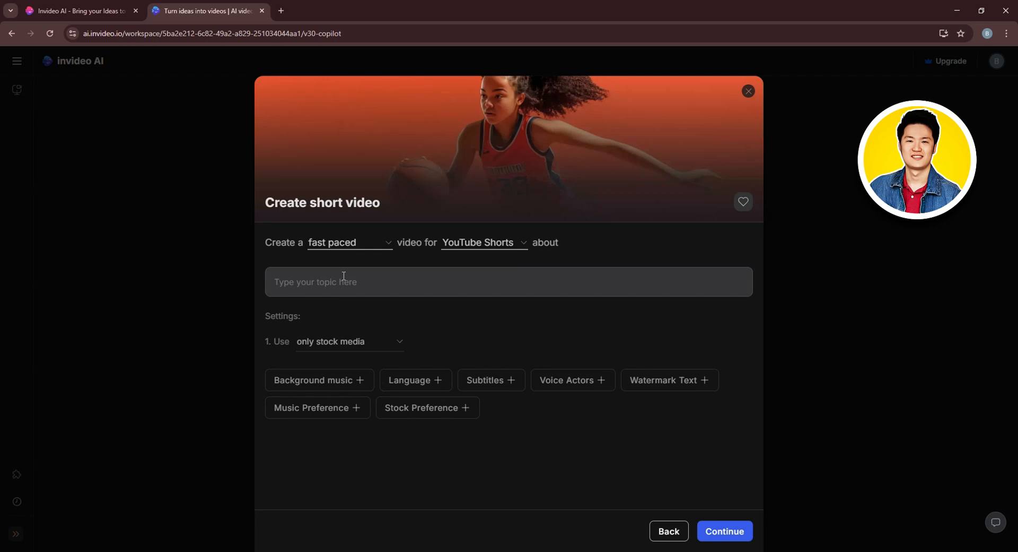
Enter the topic "create a video based on top 5 F1 Cars, make the intro exciting" and choose only stock media
left_click(344, 276)
type("create a video based on top 5")
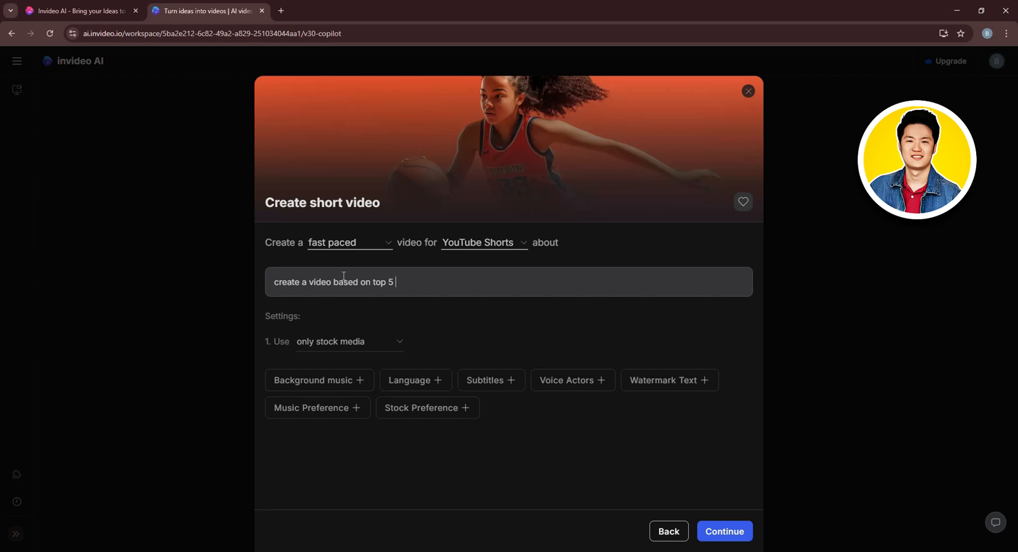
type("Cars,")
type("make the intro exciti")
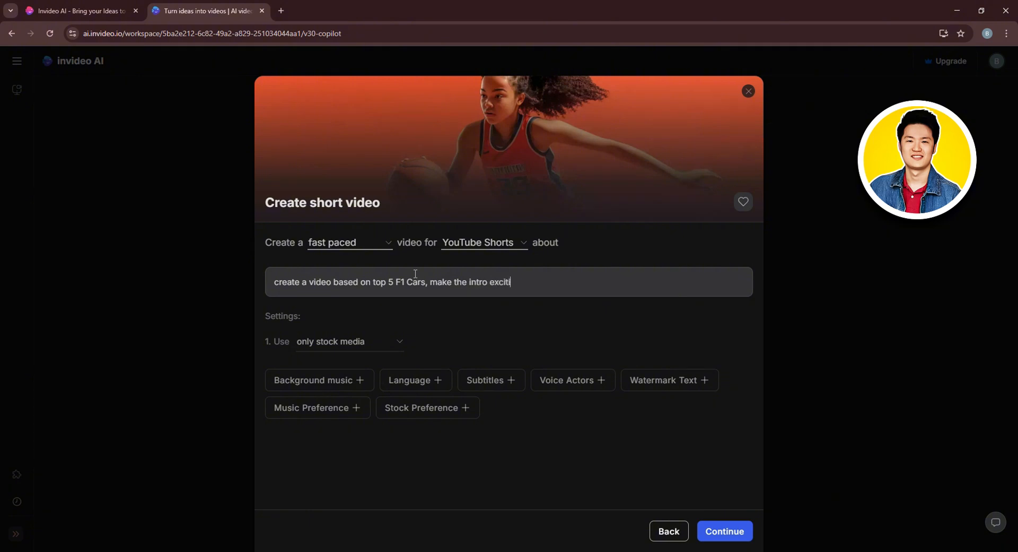
type("ng")
left_click(320, 343)
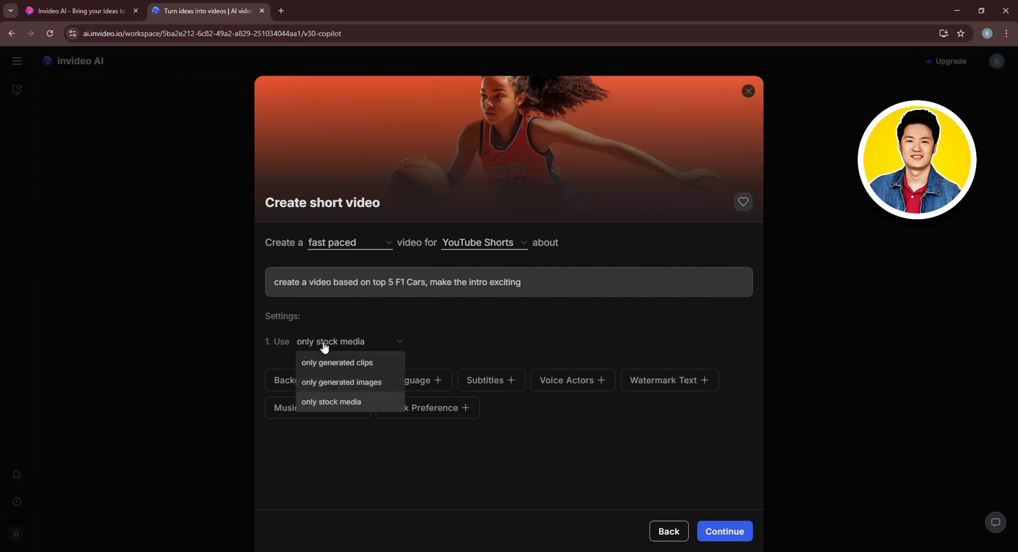
left_click(346, 402)
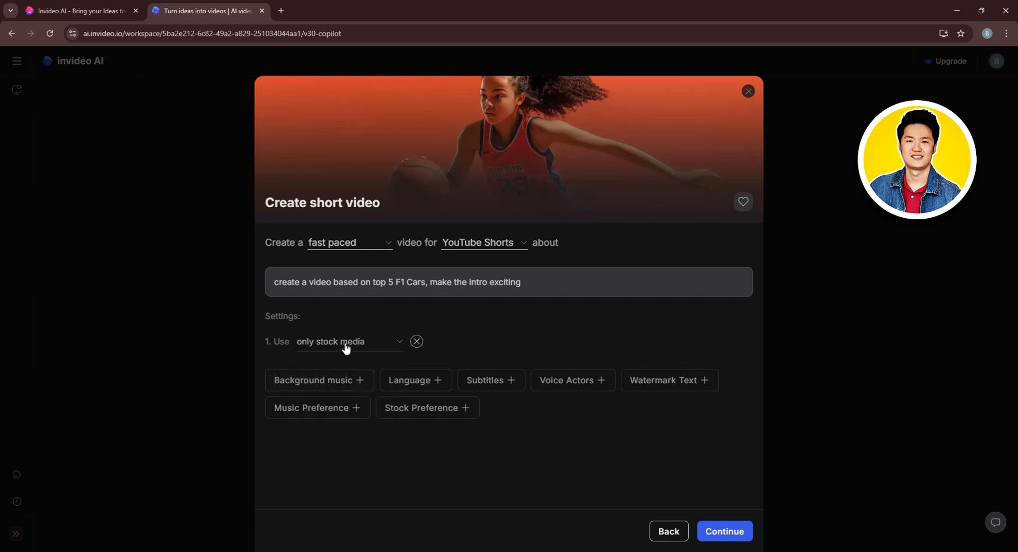
Add a background music setting and describe the music as "Fast and energetic"
left_click(356, 387)
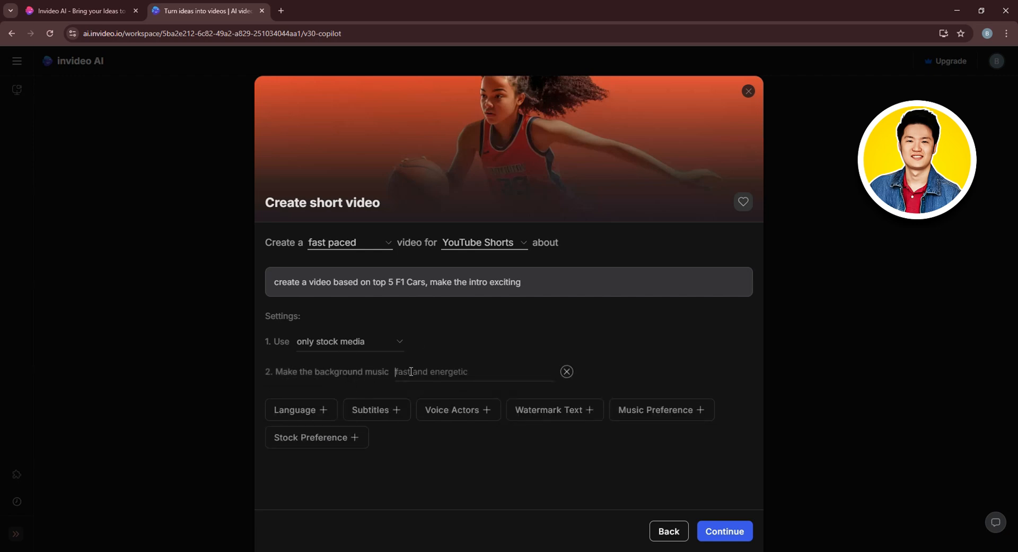
type("Fast and energetui")
key("BackSpace")
key("BackSpace")
key("BackSpace")
key("BackSpace")
key("BackSpace")
key("BackSpace")
key("BackSpace")
key("BackSpace")
key("BackSpace")
key("BackSpace")
key("BackSpace")
key("BackSpace")
key("BackSpace")
key("BackSpace")
key("BackSpace")
key("BackSpace")
key("BackSpace")
type("Fast and energetic")
Add a language setting with English and a subtitle setting with "Add bold subtitles with popping effect"
left_click(322, 406)
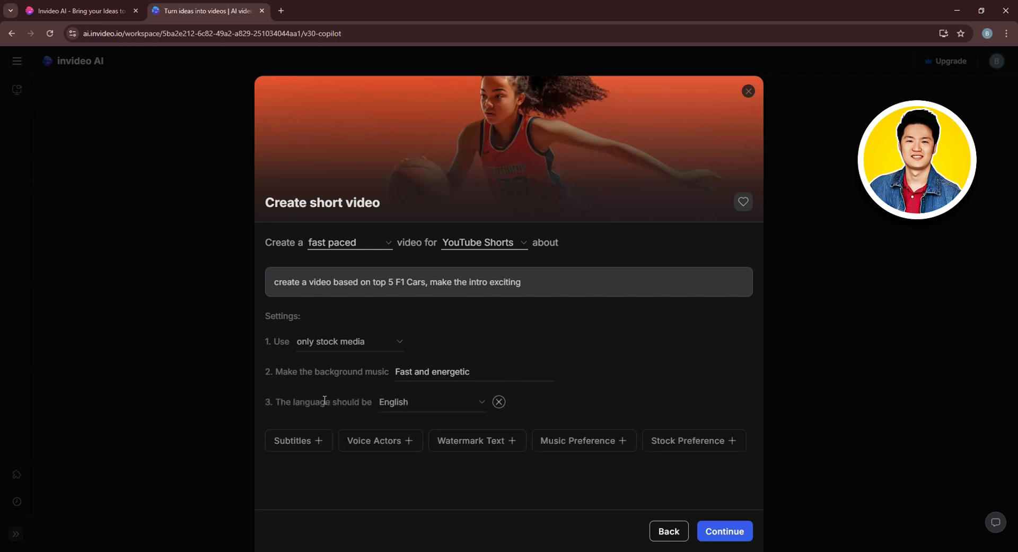
left_click(446, 408)
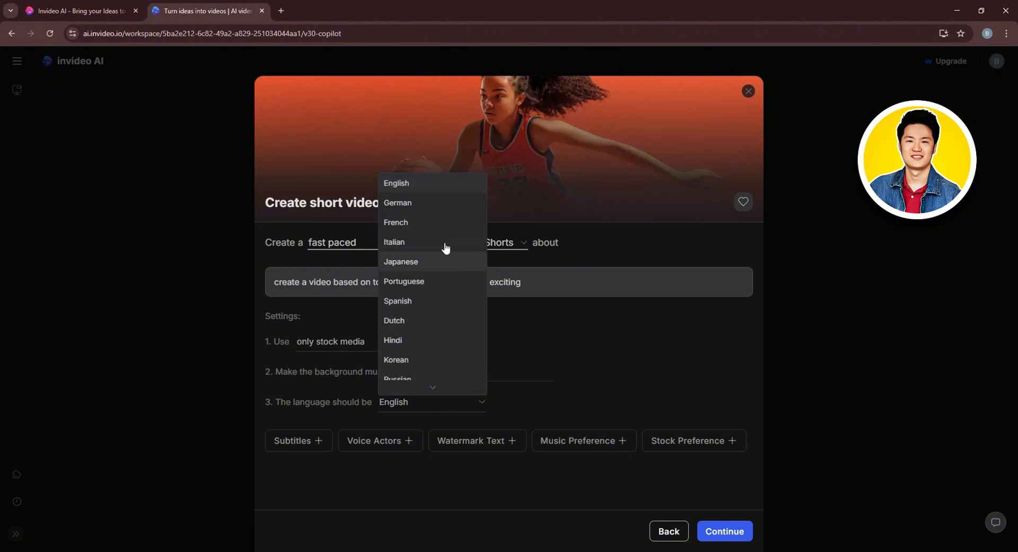
left_click(534, 351)
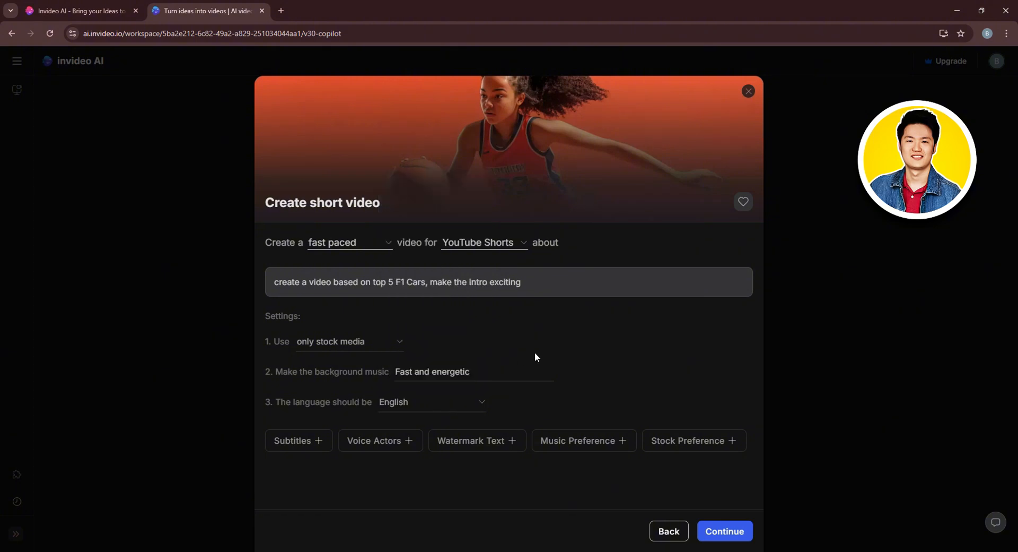
left_click(296, 440)
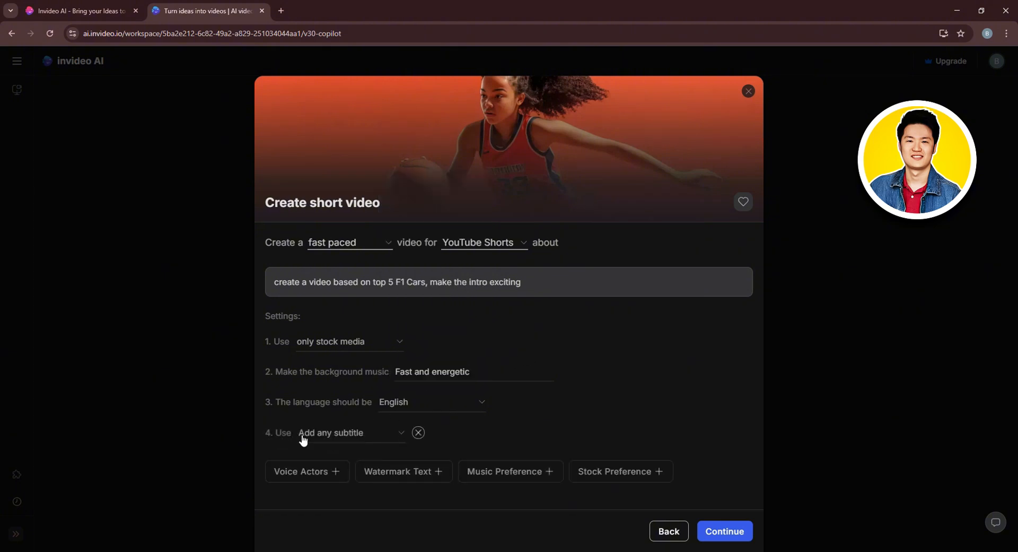
left_click(364, 438)
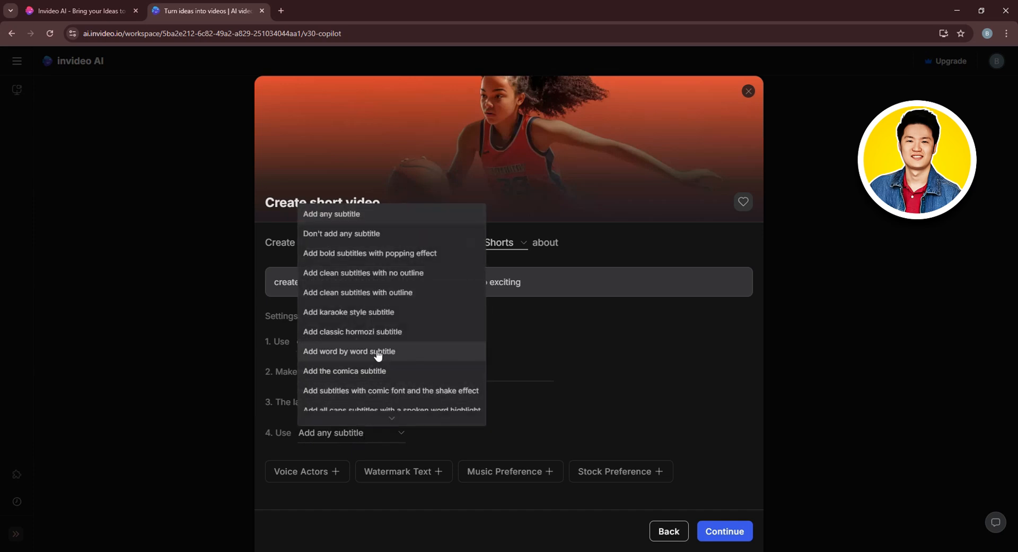
left_click(364, 255)
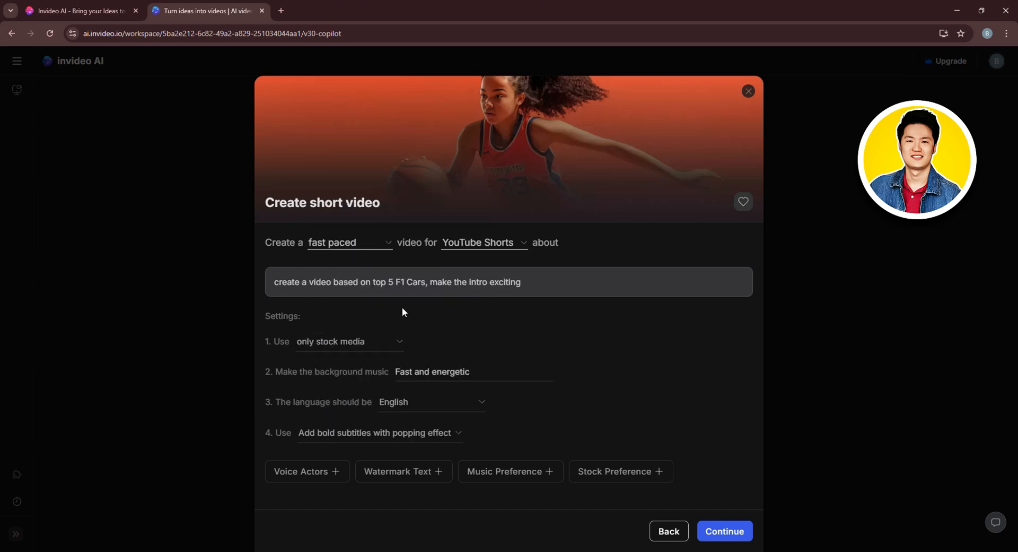
Add a voice actor setting with a male voice and a New Yorker accent
left_click(331, 472)
left_click(352, 450)
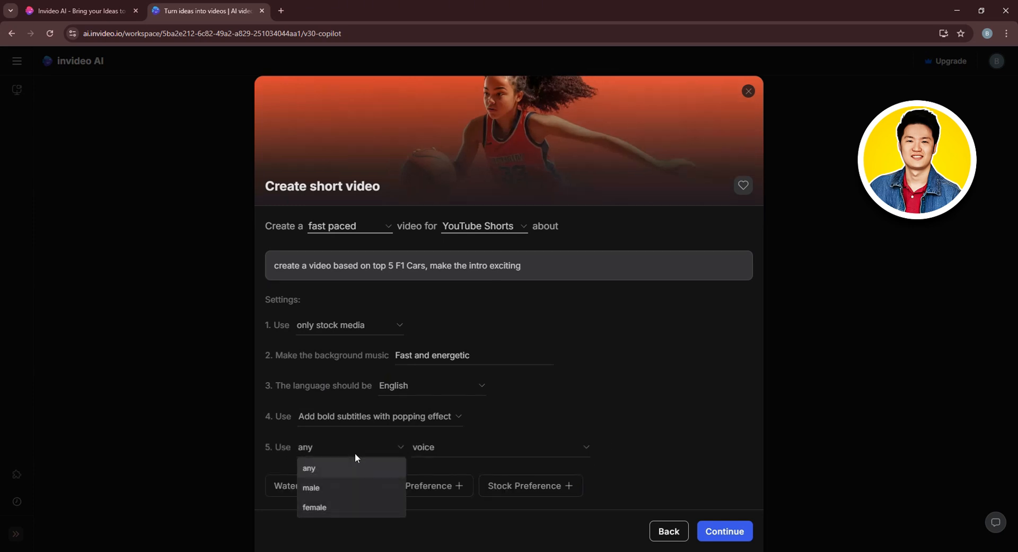
left_click(338, 488)
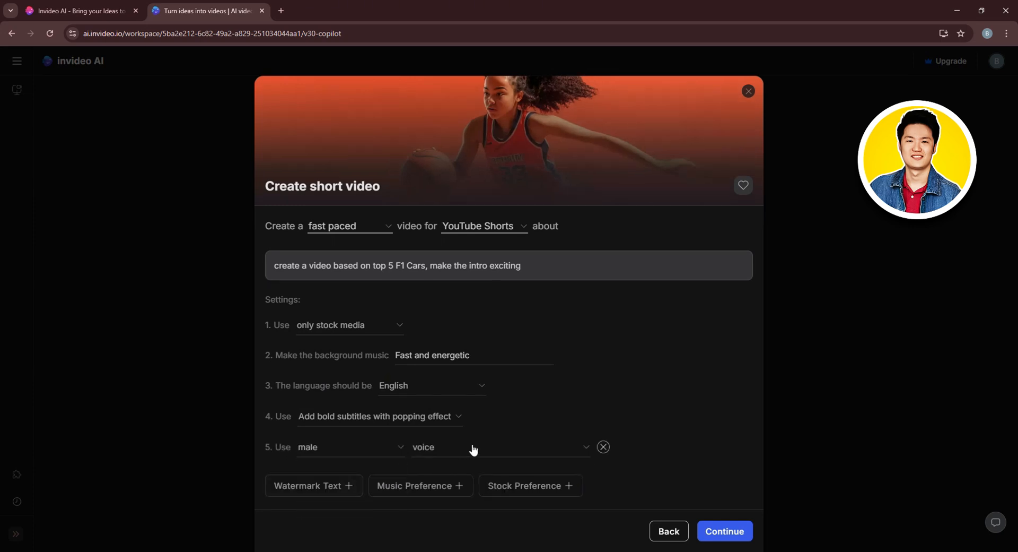
left_click(473, 449)
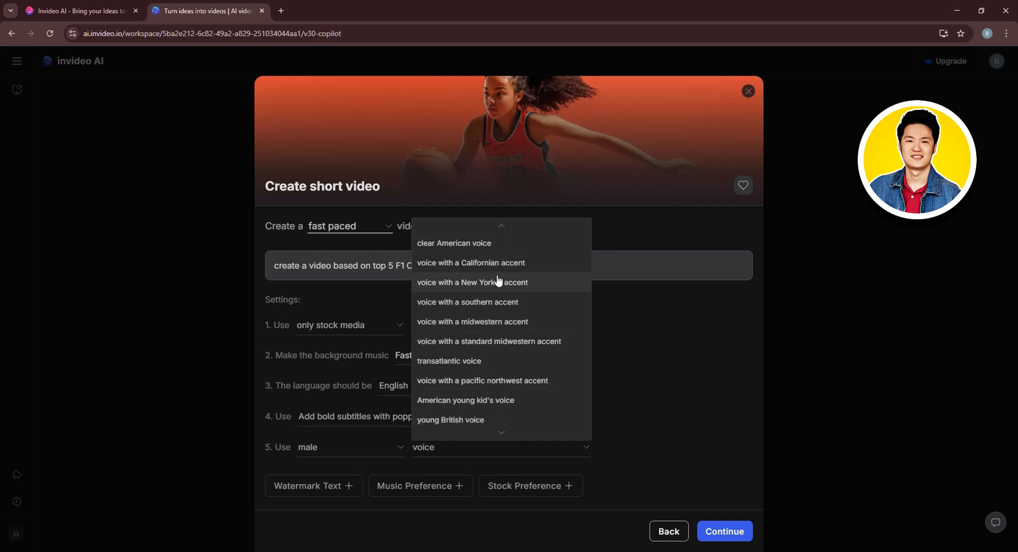
left_click(480, 291)
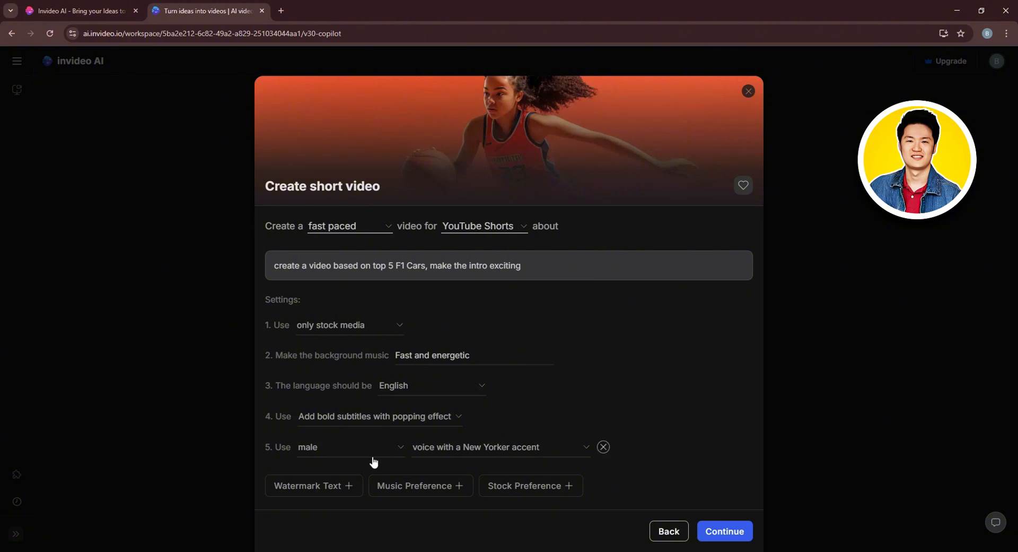
Leave out the watermark text setting and add a music preference with "Use the best audio available"
left_click(327, 486)
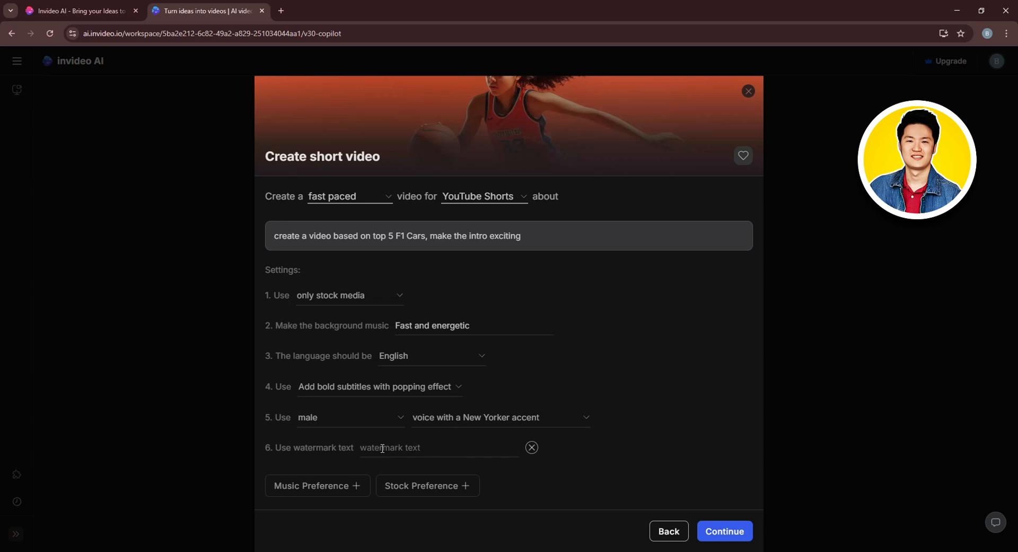
left_click(529, 448)
left_click(438, 484)
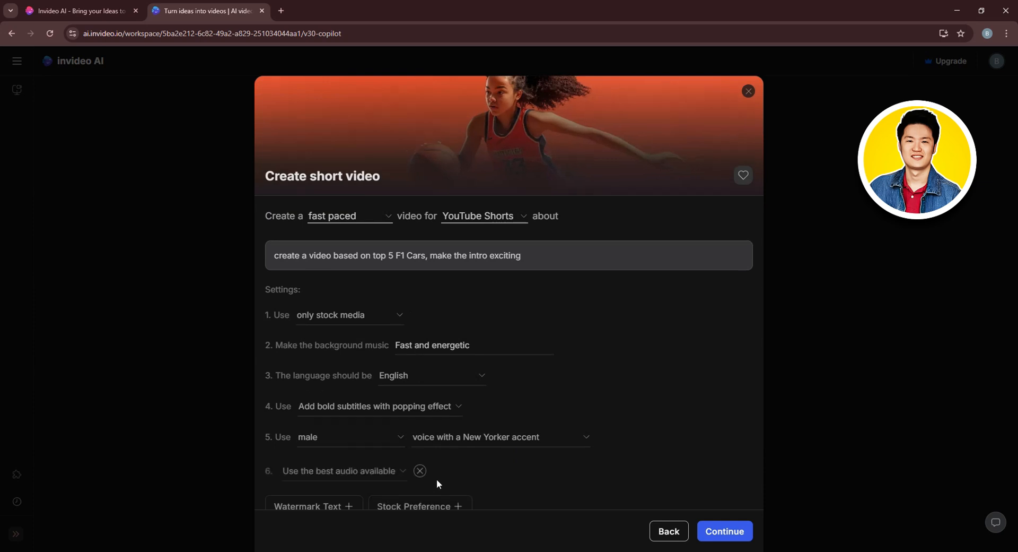
left_click(353, 472)
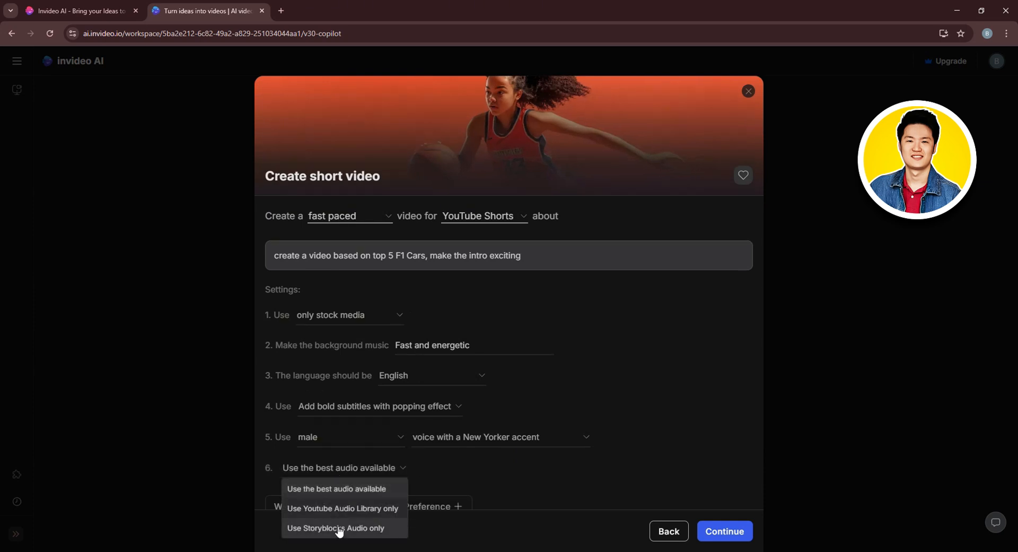
left_click(341, 488)
Add a stock preference setting, check its options and keep "Use iStock as needed"
scroll(483, 479, "down", 1)
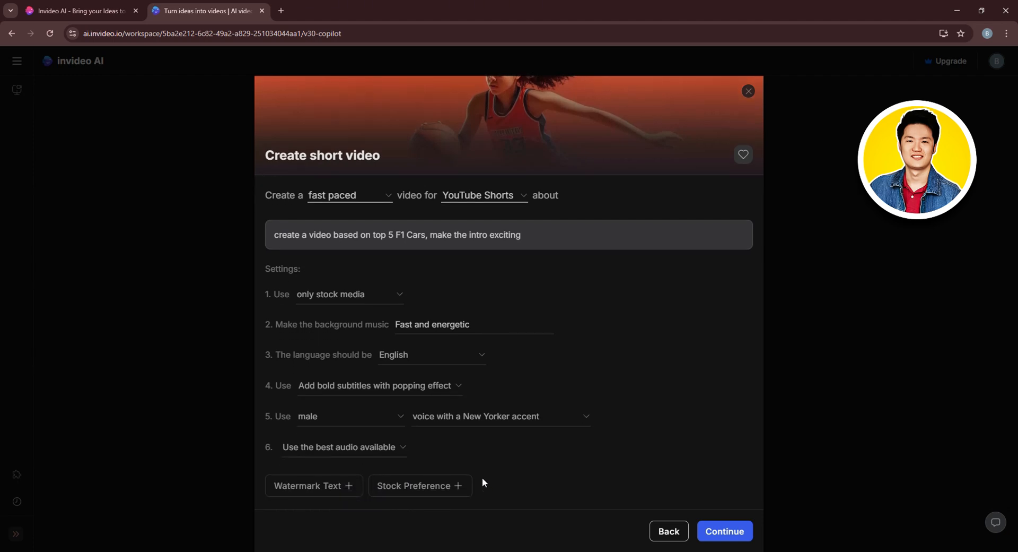
left_click(438, 487)
scroll(398, 469, "down", 1)
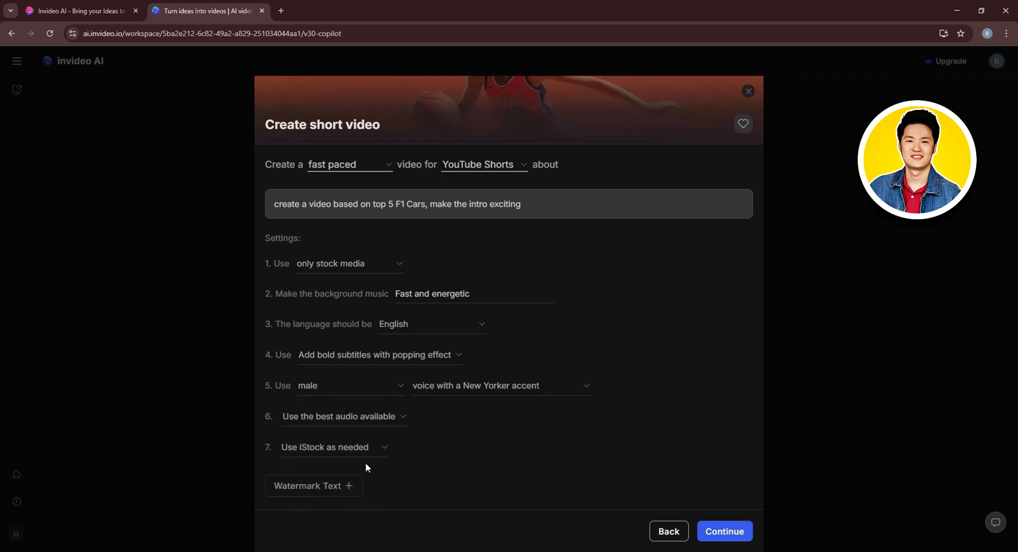
left_click(384, 447)
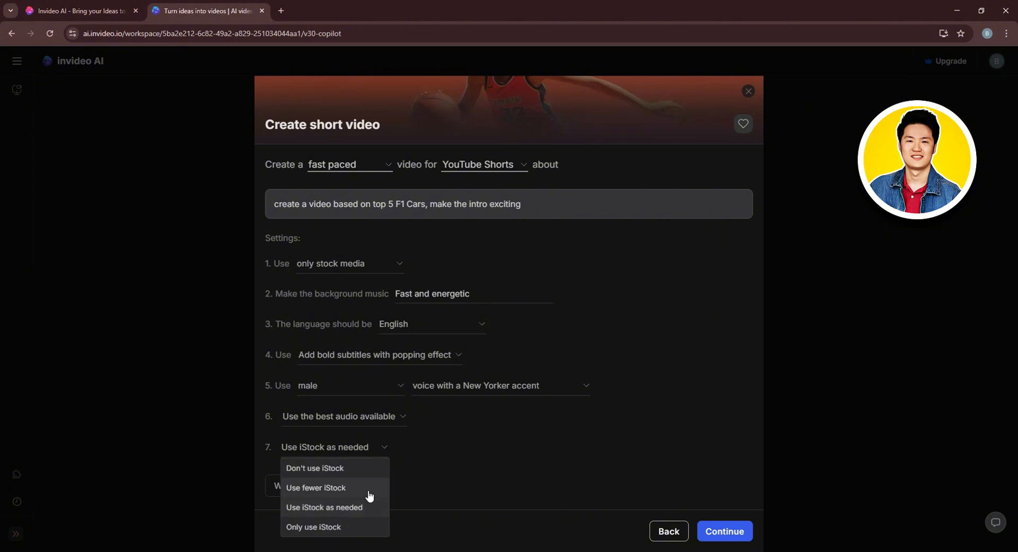
left_click(415, 451)
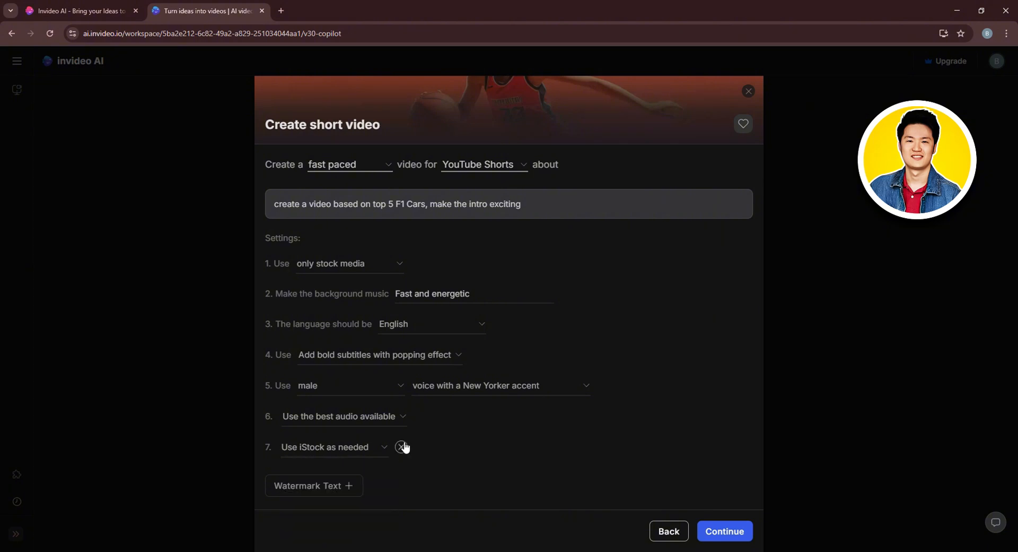
Remove the stock preference setting, accept the short video settings and generate the video from the resulting prompt
left_click(405, 447)
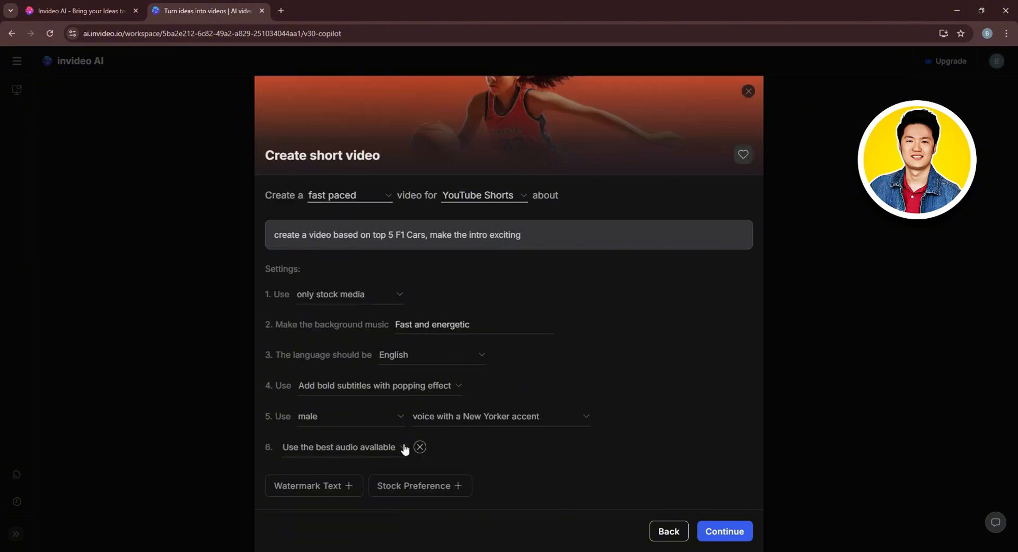
left_click(721, 529)
scroll(447, 189, "down", 1)
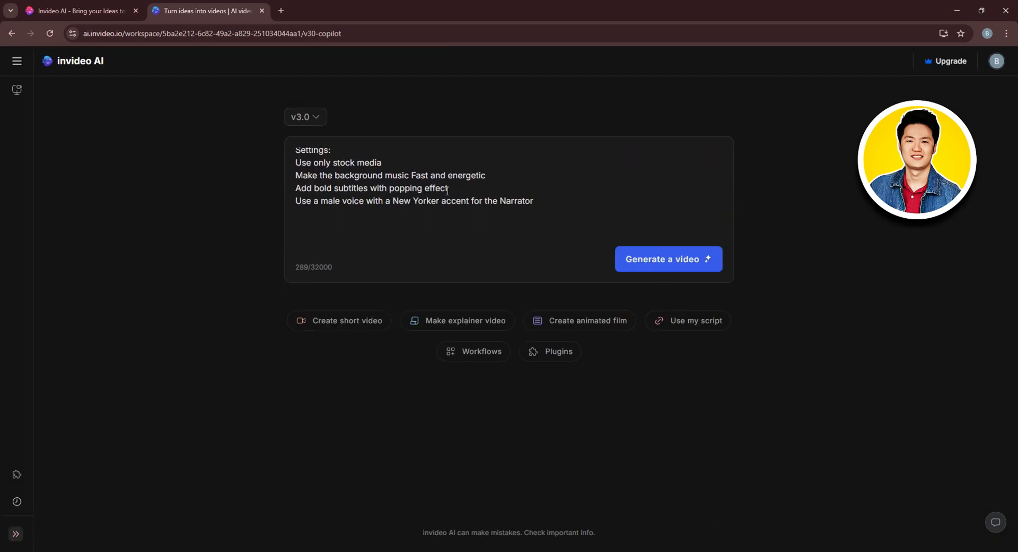
scroll(447, 190, "up", 1)
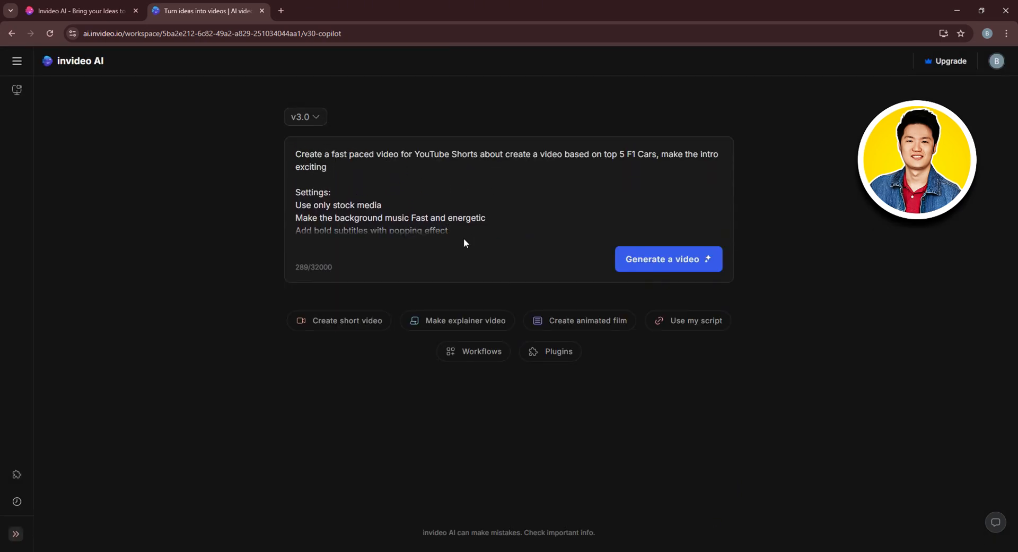
left_click(656, 259)
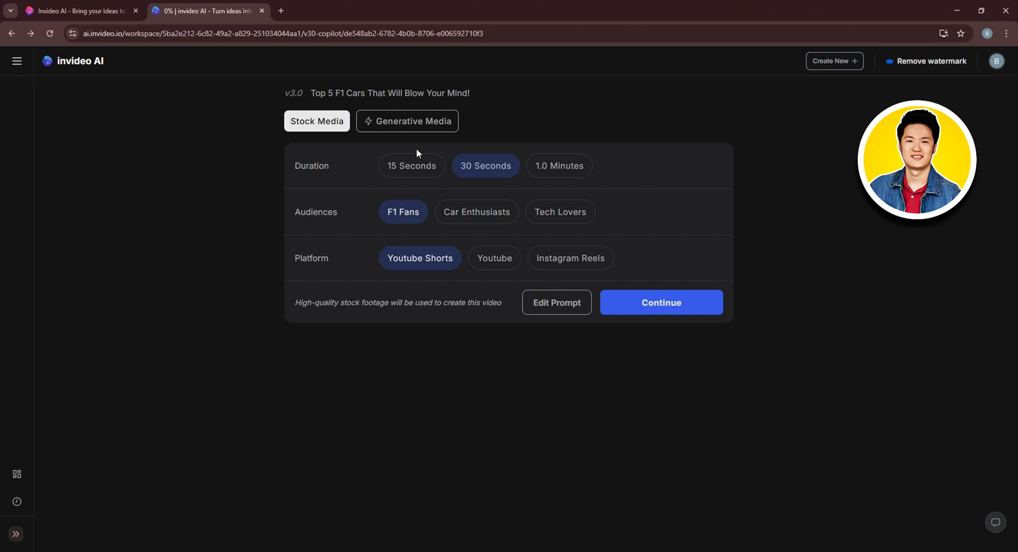
Set the duration to 1.0 Minutes, keep F1 Fans and Youtube Shorts, and continue with stock media
left_click(569, 160)
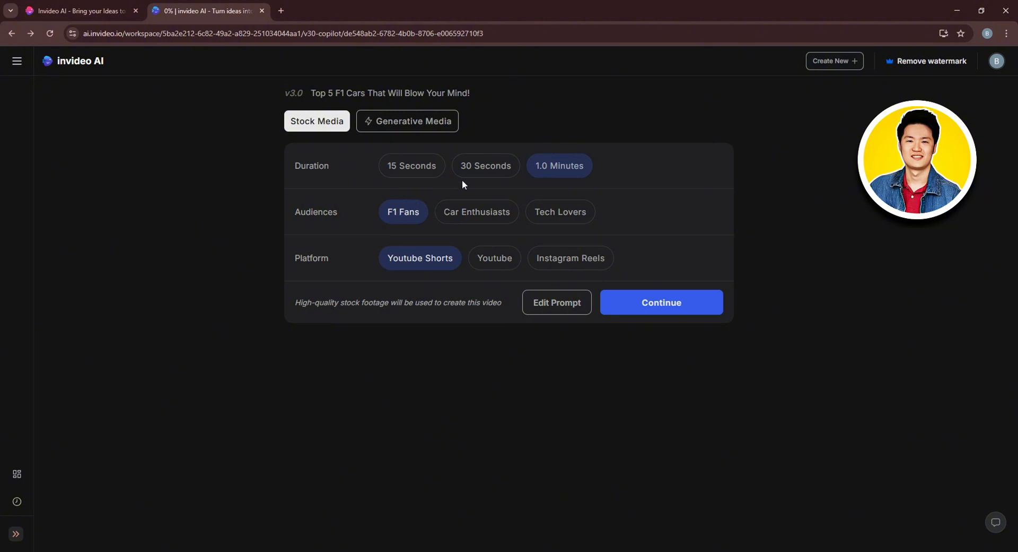
left_click(493, 167)
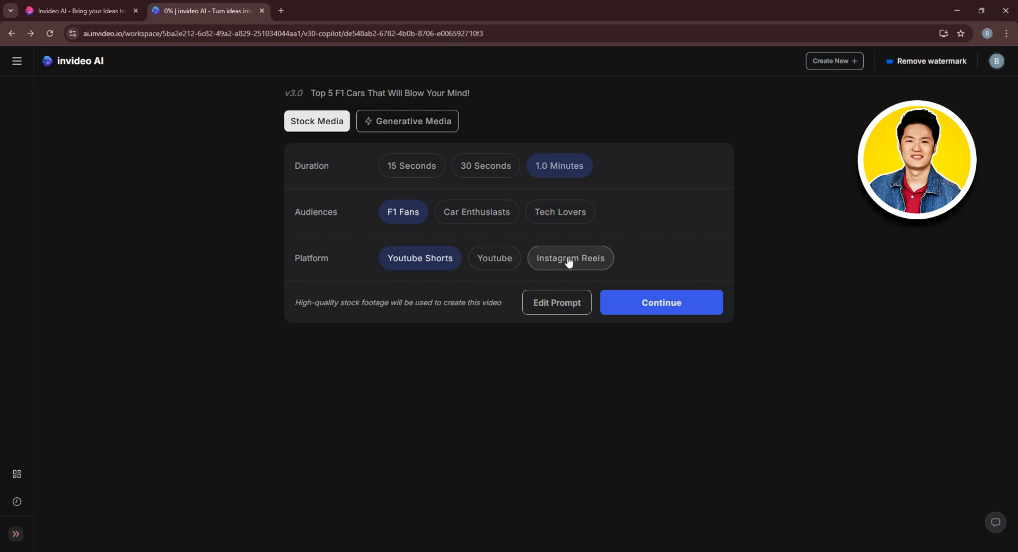
left_click(649, 306)
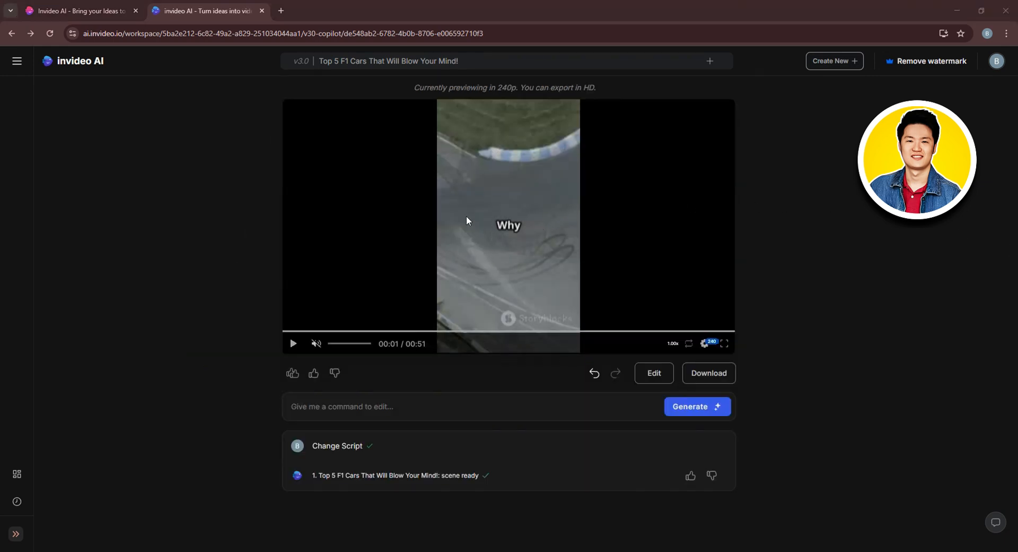
Preview the generated video at different playback speeds and review its chosen duration, audience and platform
left_click(447, 224)
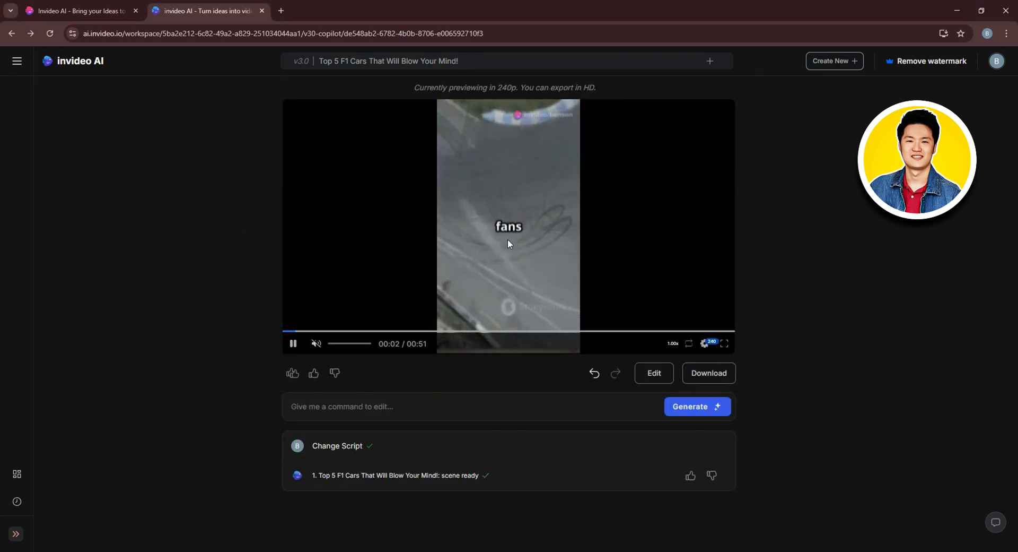
left_click(671, 344)
left_click(669, 347)
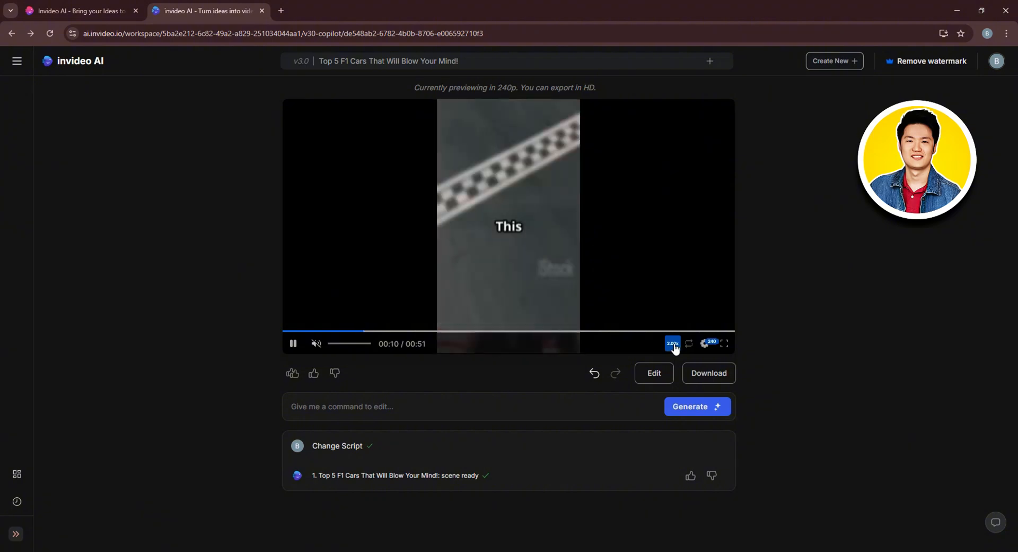
left_click(673, 345)
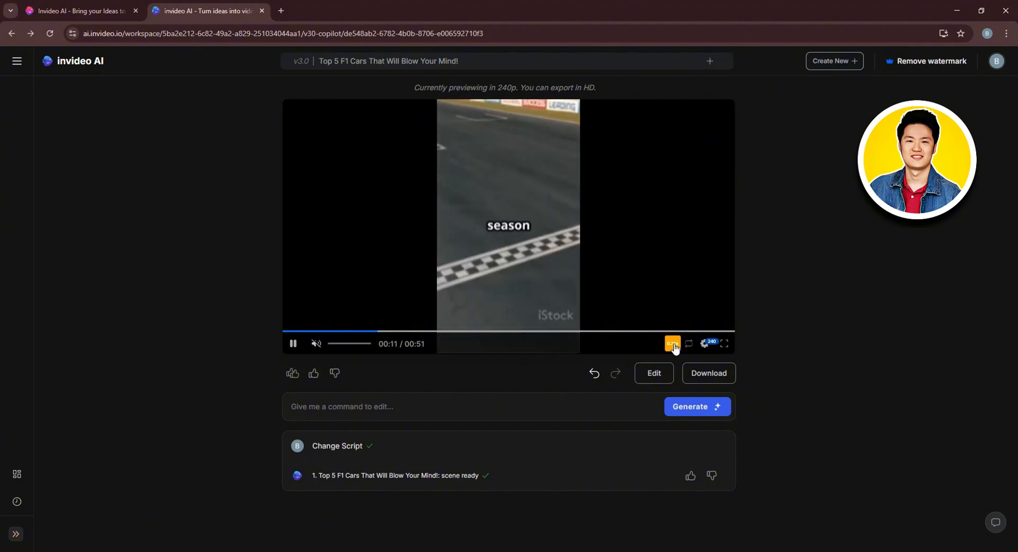
left_click(704, 343)
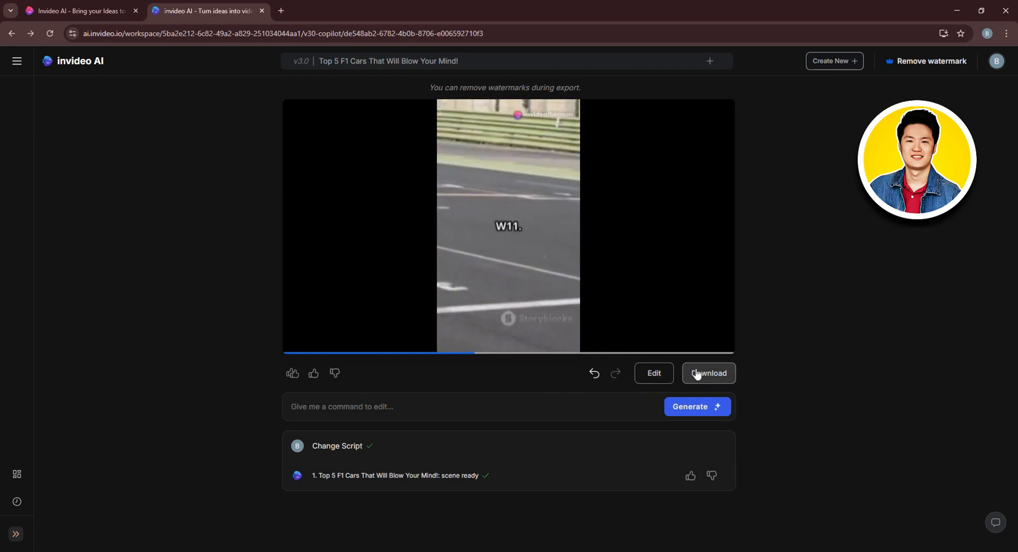
left_click(710, 61)
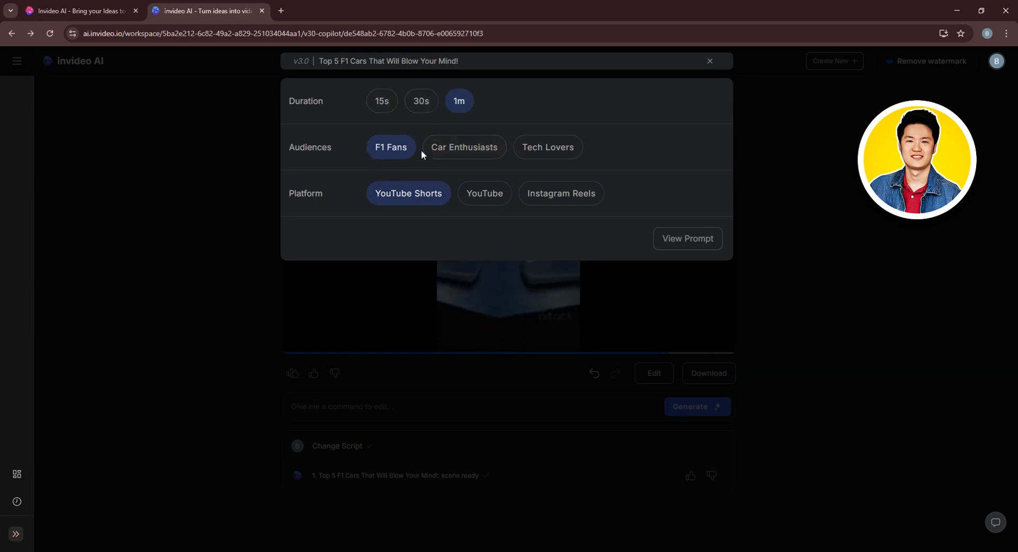
left_click(781, 206)
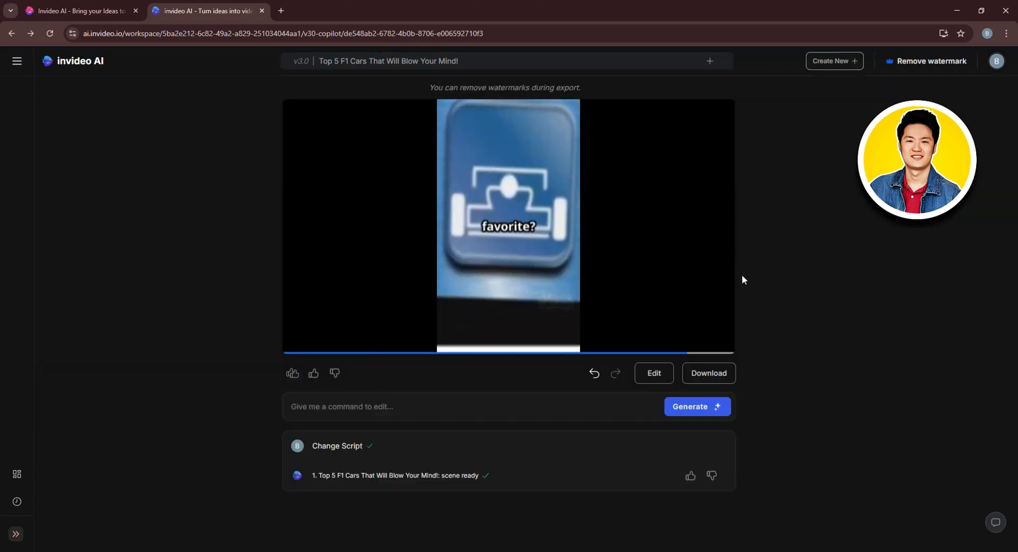
Upload the image 2910535.jpg and apply it as the replacement for the second clip of the video
left_click(652, 373)
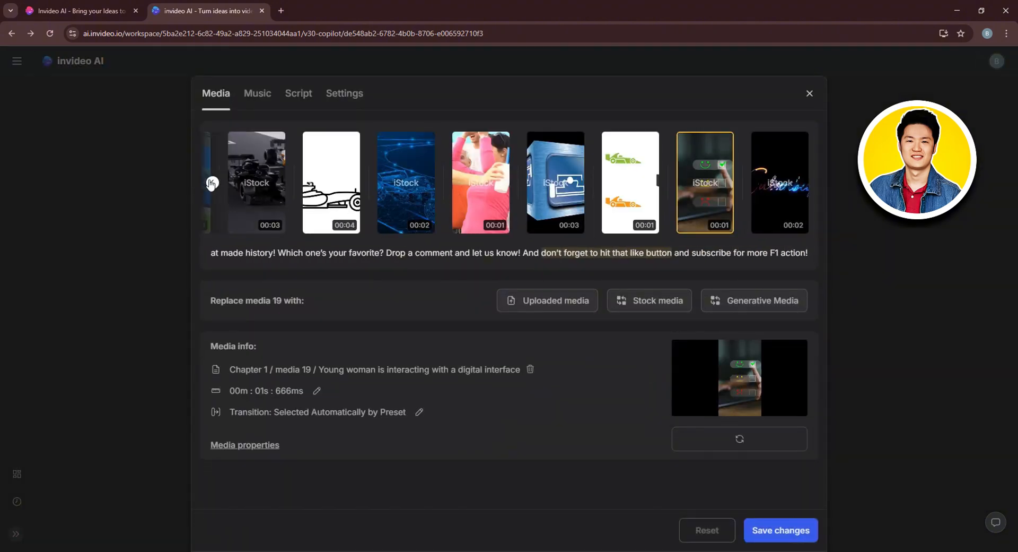
left_click(213, 182)
left_click(213, 182)
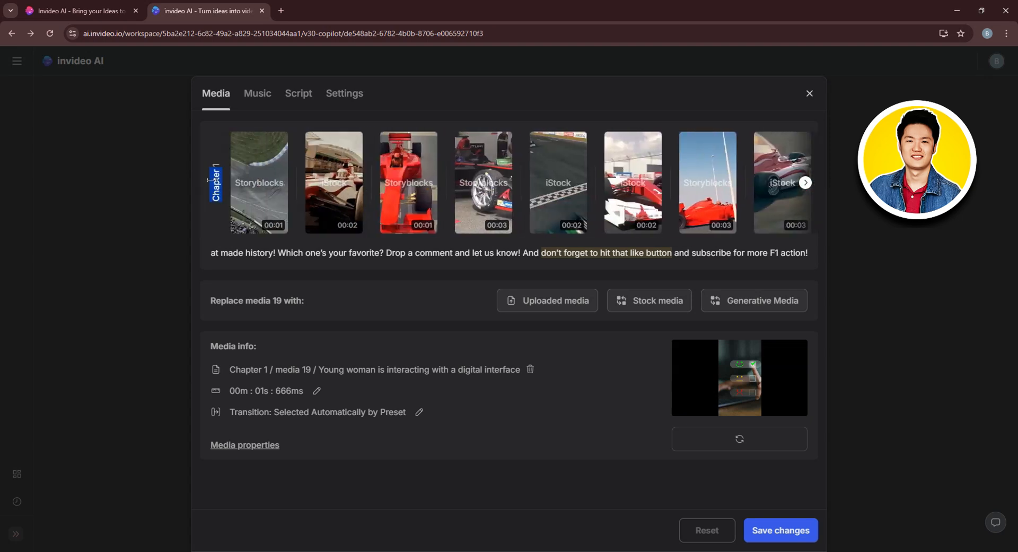
left_click(329, 188)
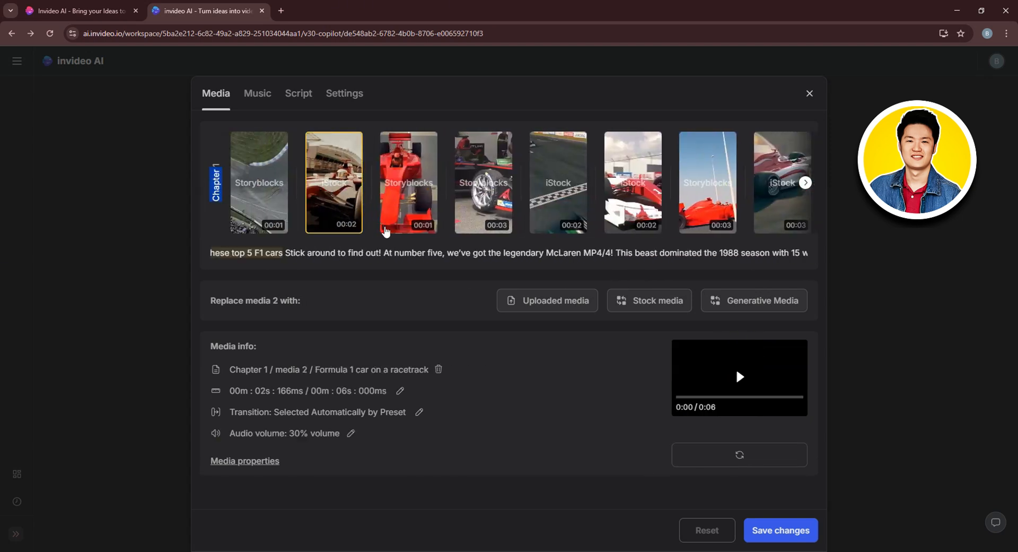
left_click(536, 299)
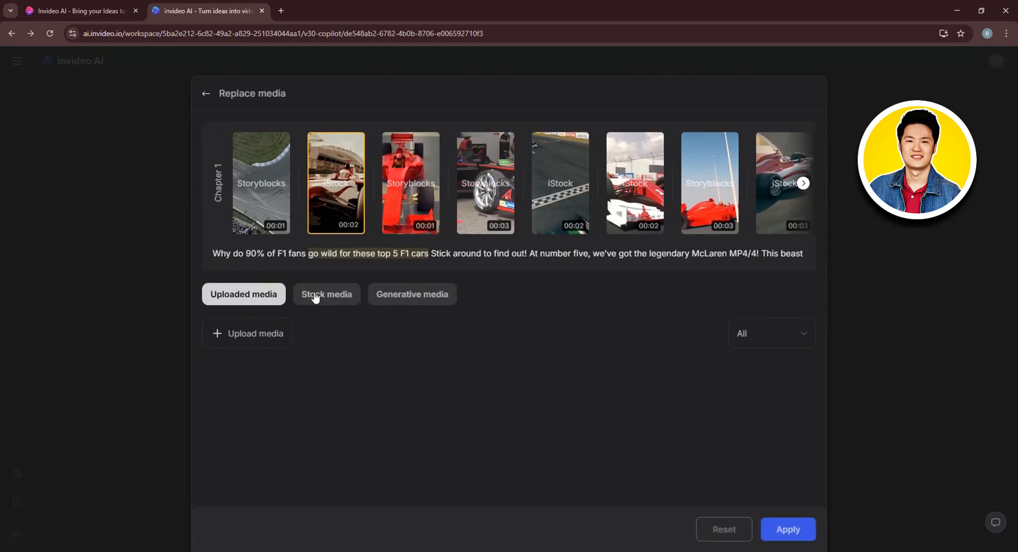
left_click(272, 334)
scroll(265, 180, "down", 2)
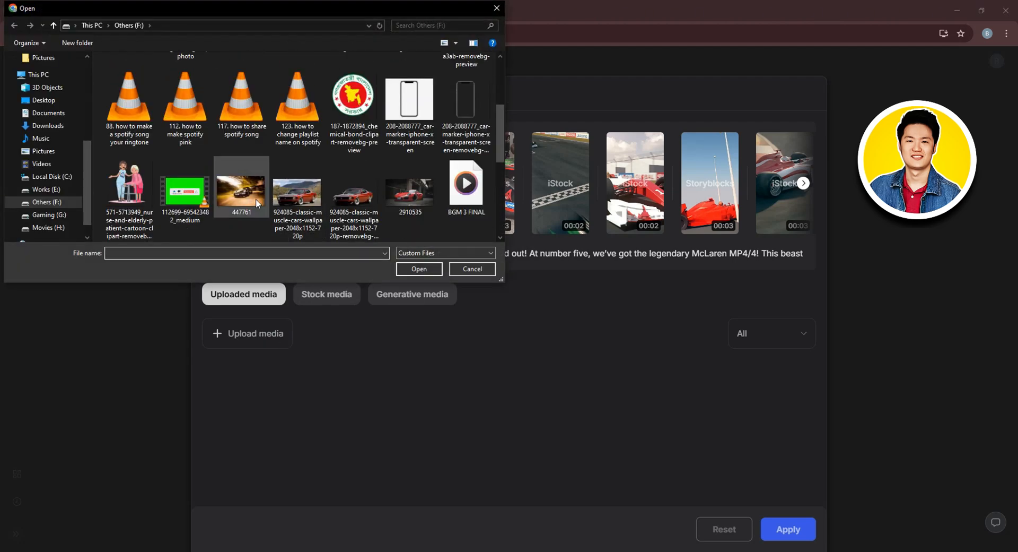
left_click(409, 195)
left_click(419, 269)
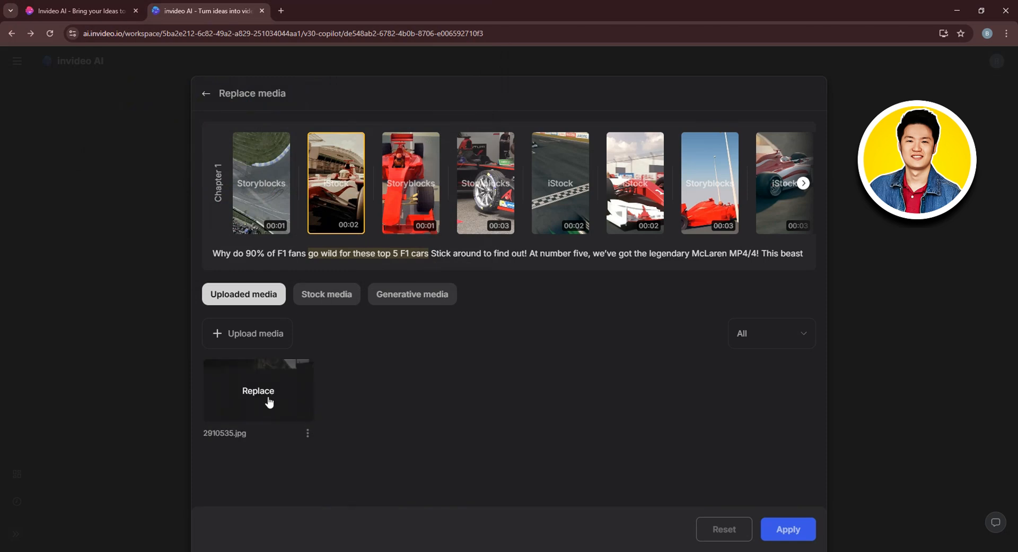
left_click(260, 392)
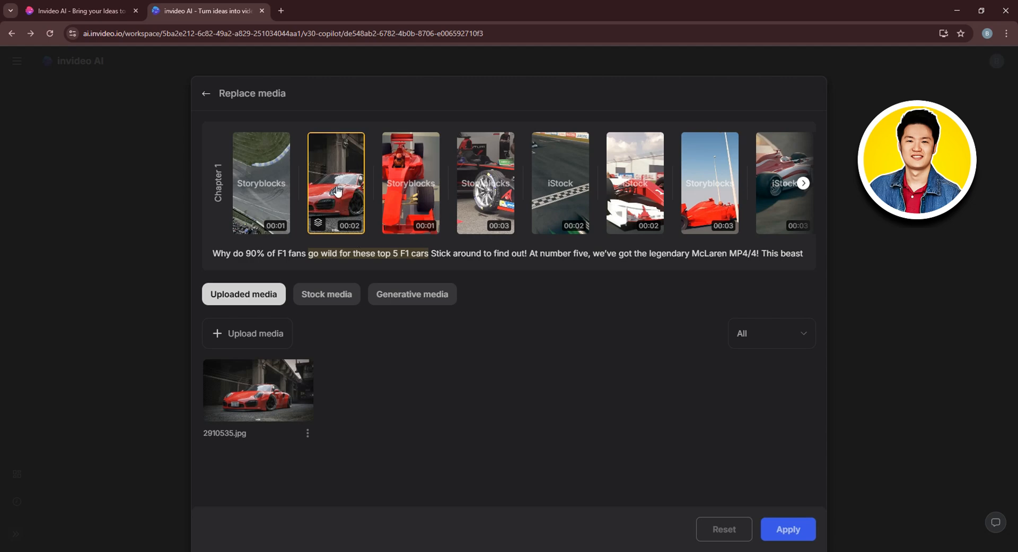
left_click(789, 529)
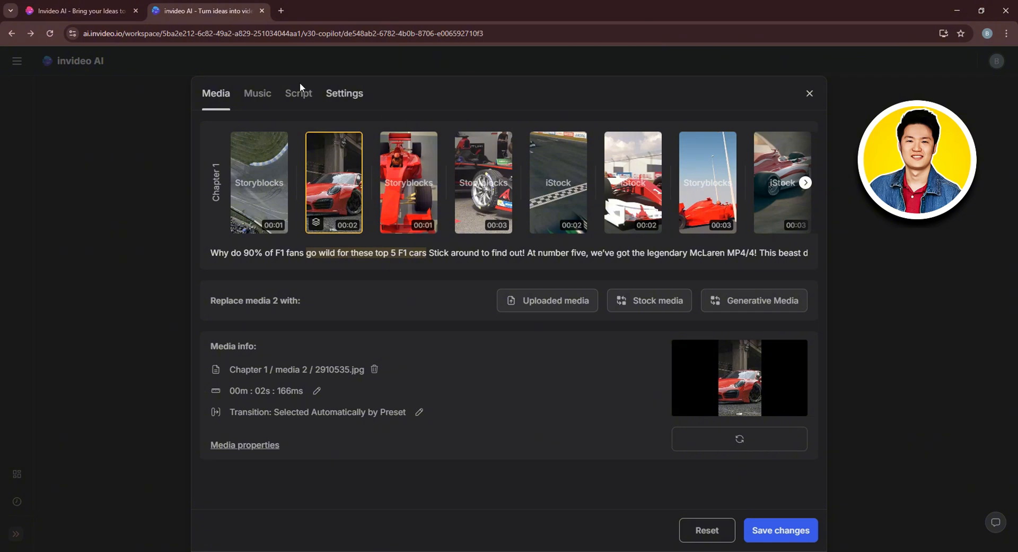
Save the media change, keeping the unsaved edits, and replay the video from near the start
left_click(260, 93)
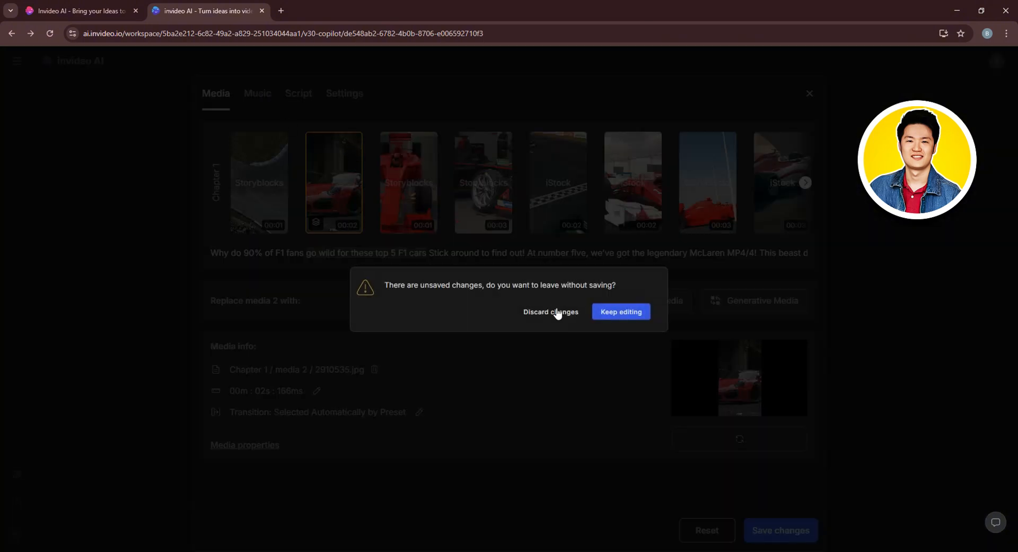
left_click(611, 312)
left_click(782, 529)
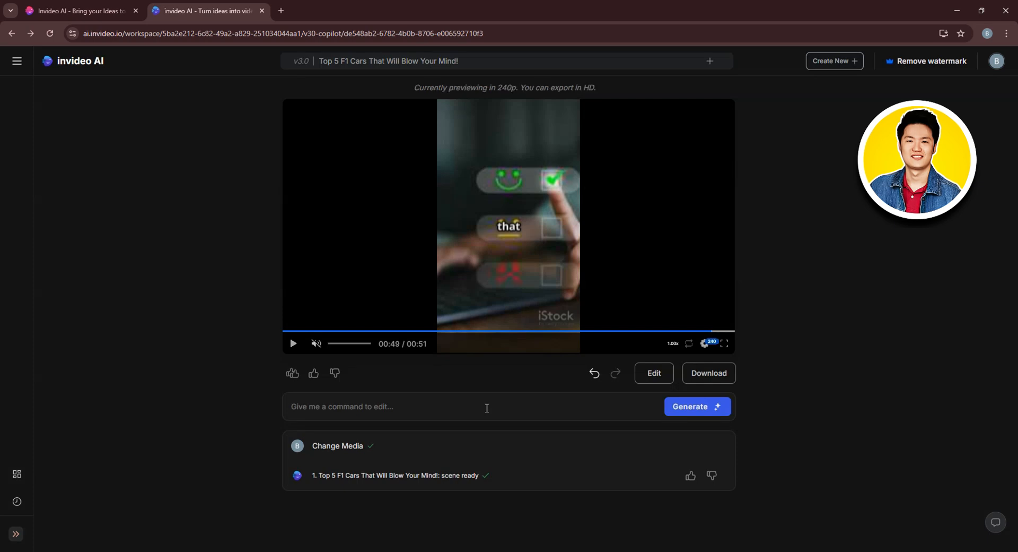
left_click(287, 330)
left_click(293, 344)
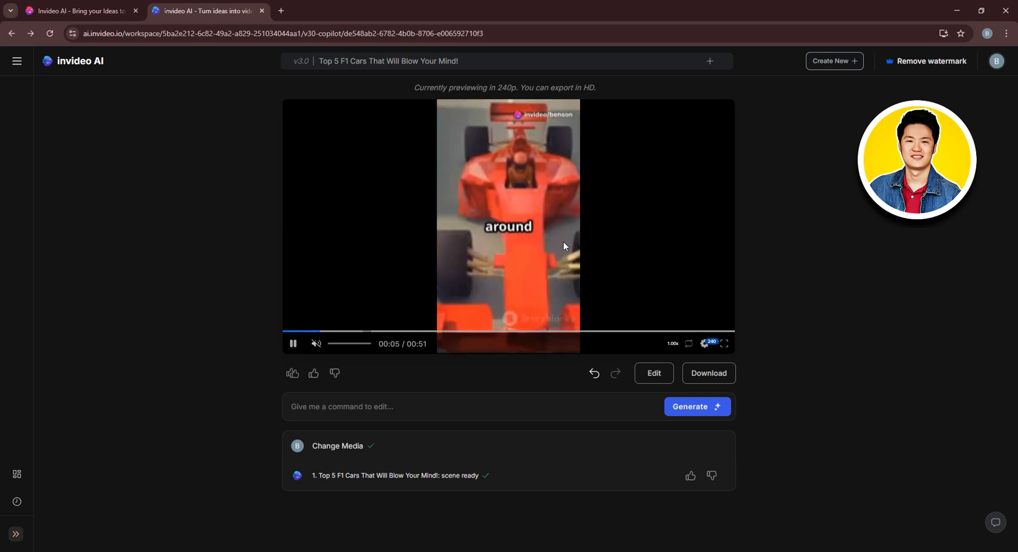
Replace the background music with the stock track "Energetic Upbeat Pop Uplifting Inspiring" and save the changes
left_click(648, 372)
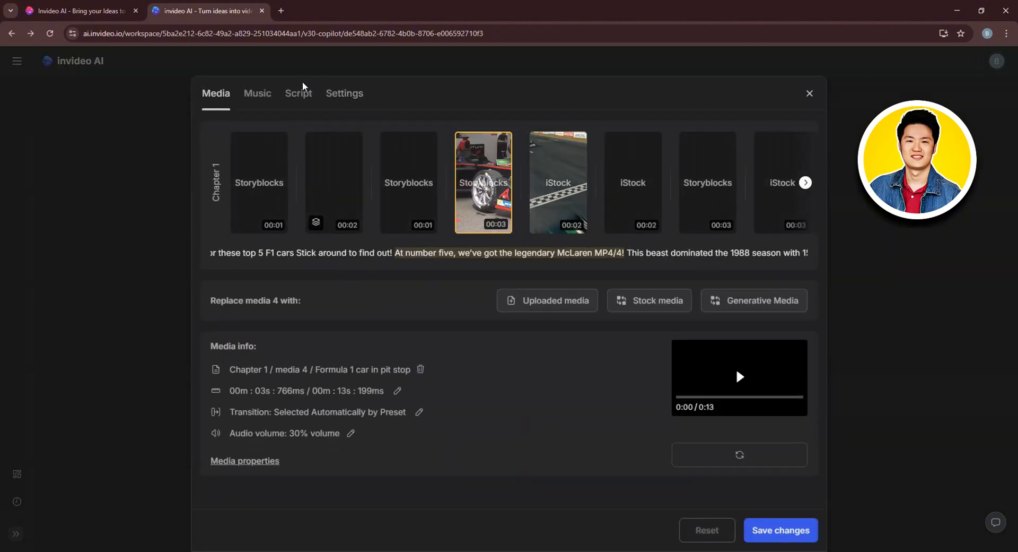
left_click(258, 93)
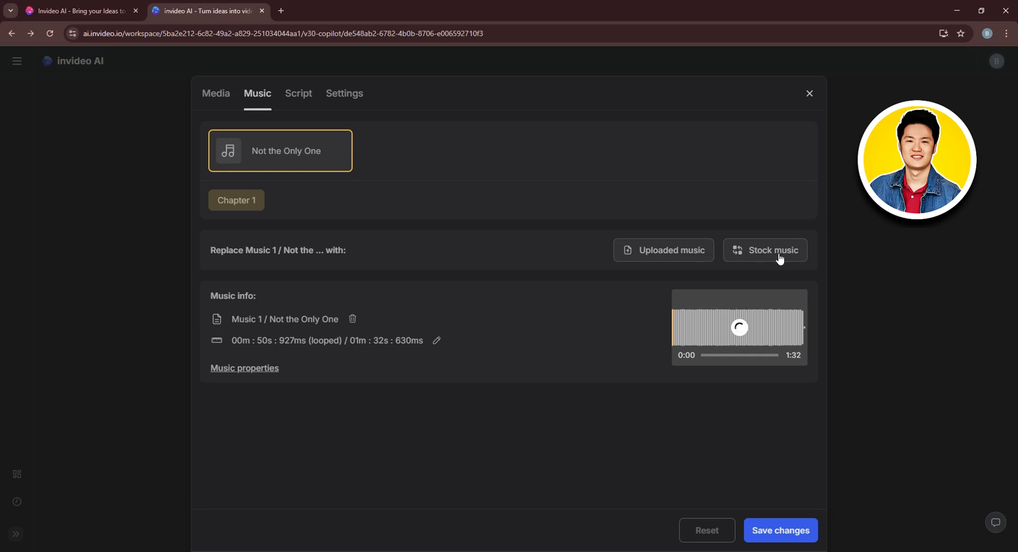
left_click(758, 249)
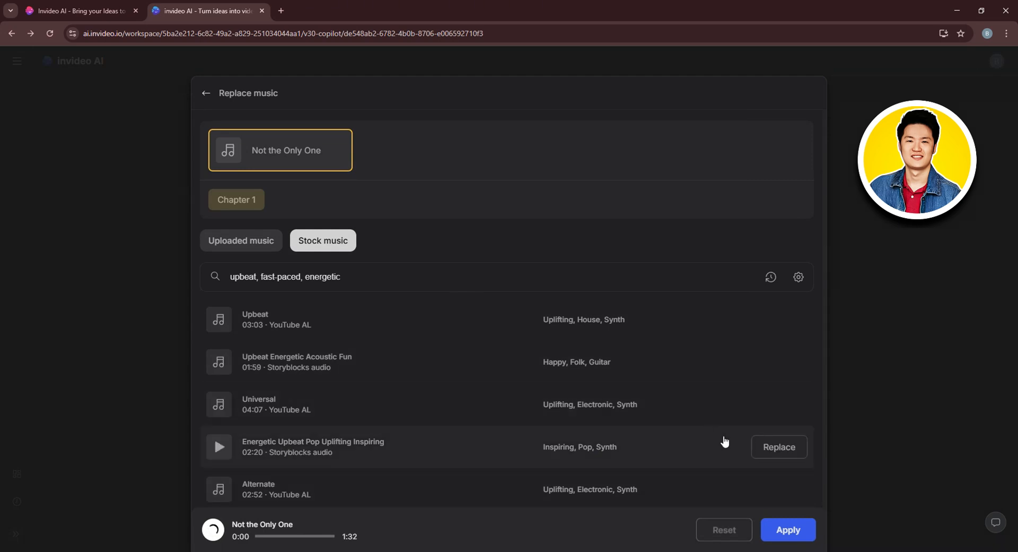
left_click(774, 446)
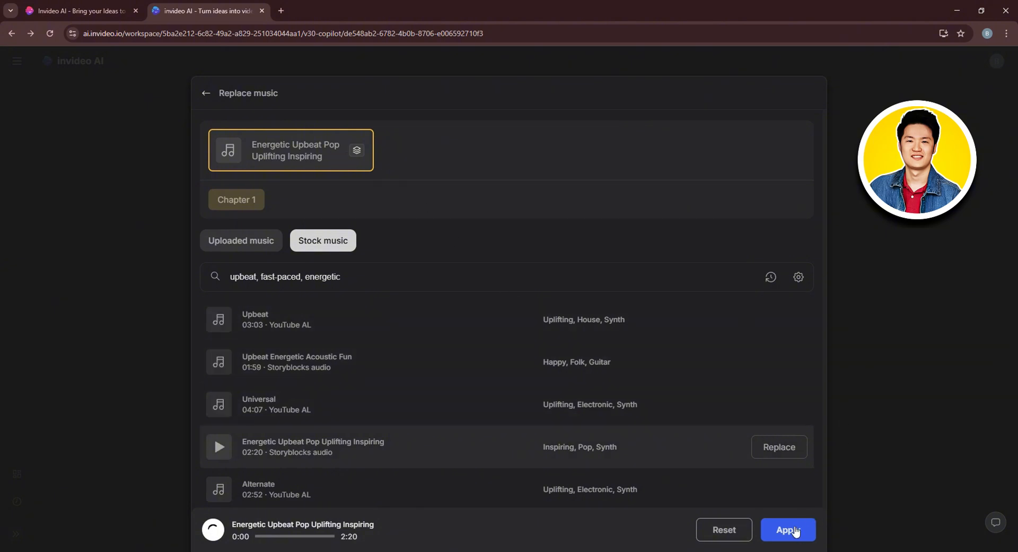
left_click(789, 530)
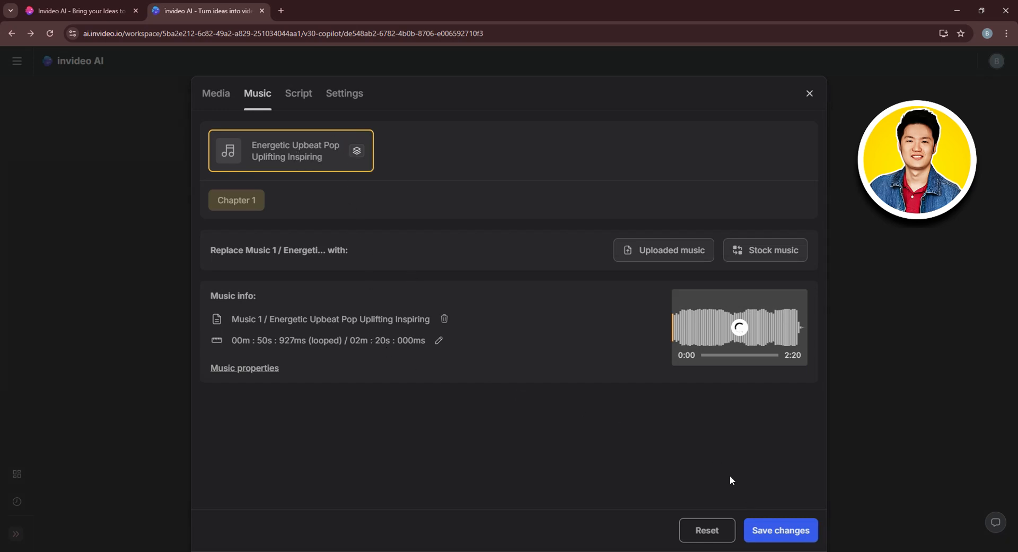
left_click(302, 94)
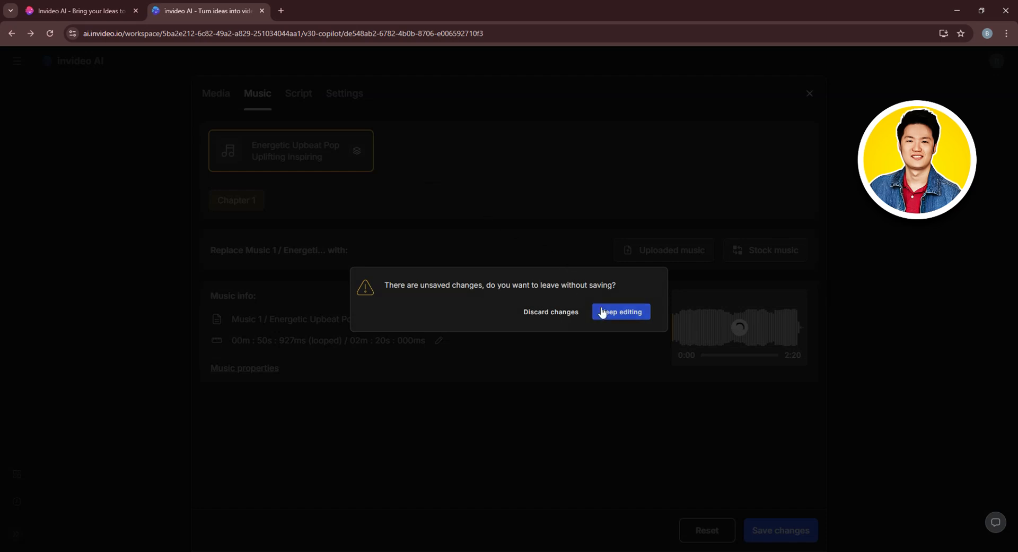
left_click(624, 316)
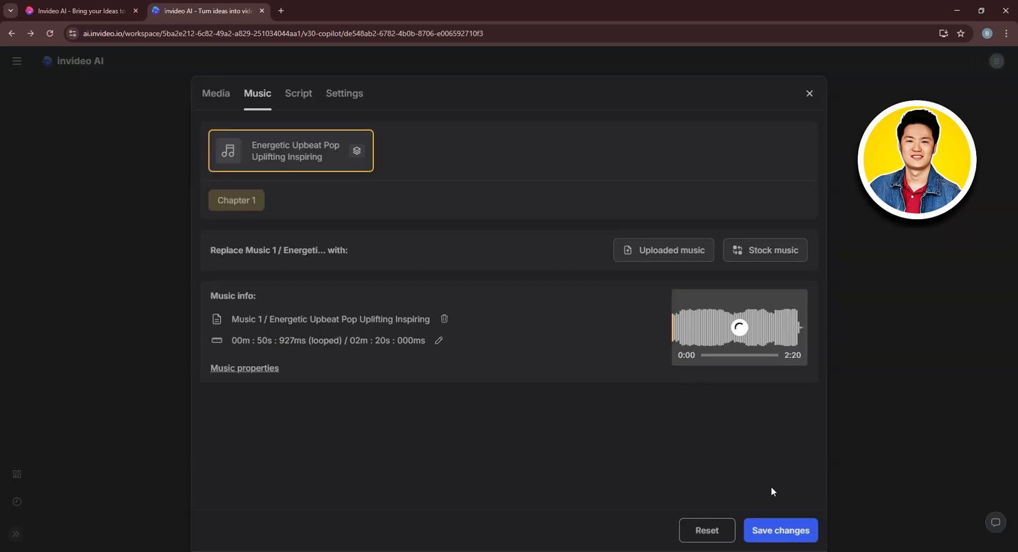
left_click(780, 537)
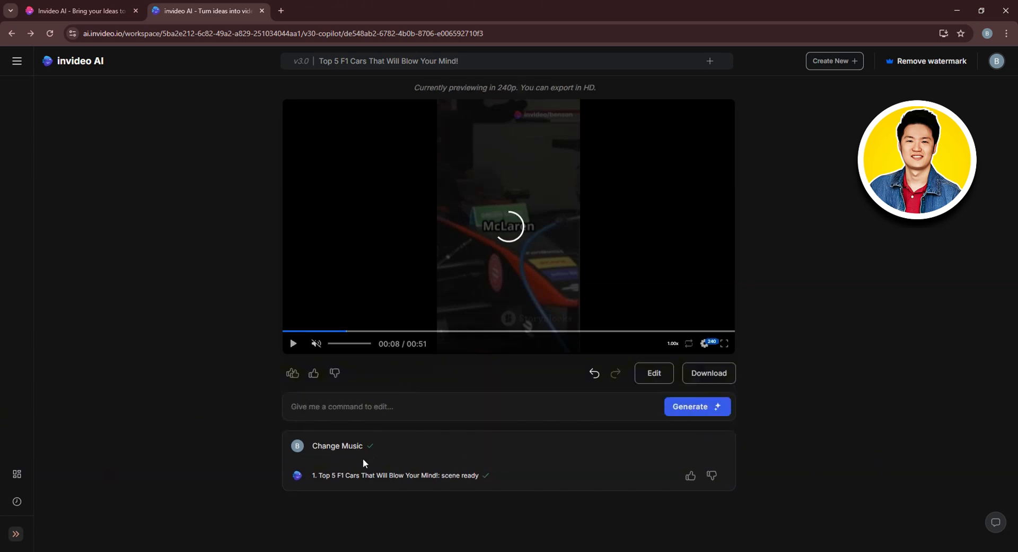
Rewrite the first line of the video's script as "best cars of all time!!"
left_click(647, 374)
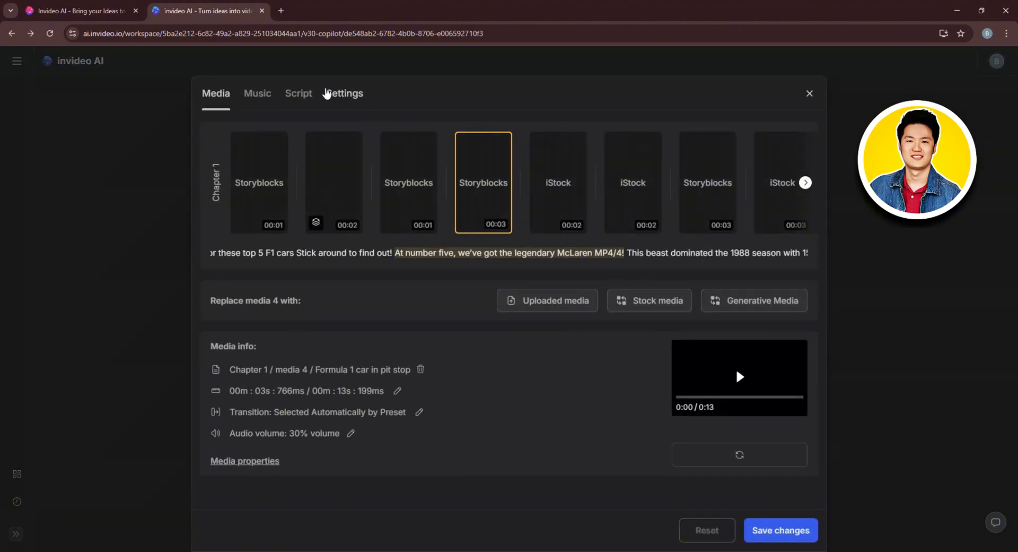
left_click(297, 95)
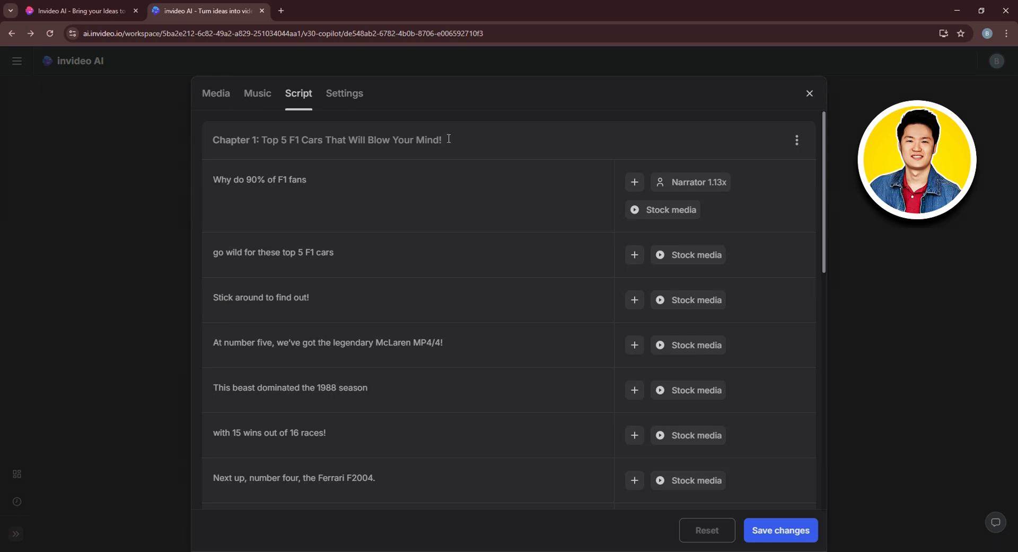
left_click(330, 184)
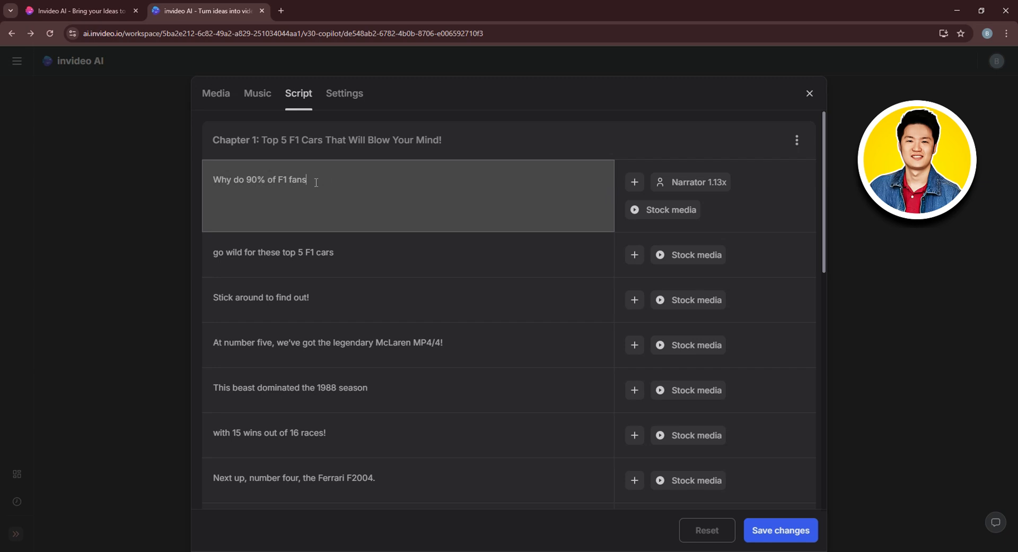
left_click_drag(316, 182, 208, 181)
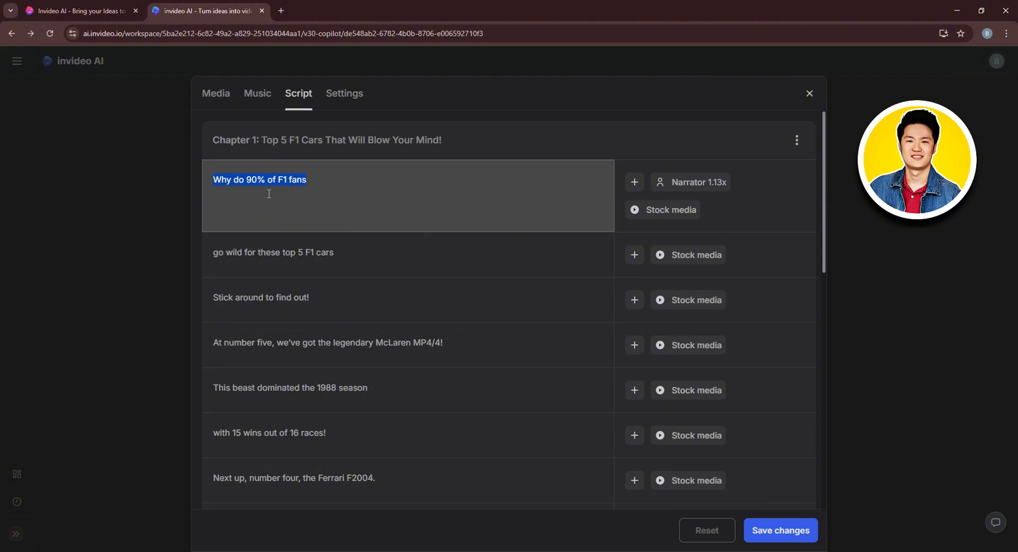
type("best cars of all time!!")
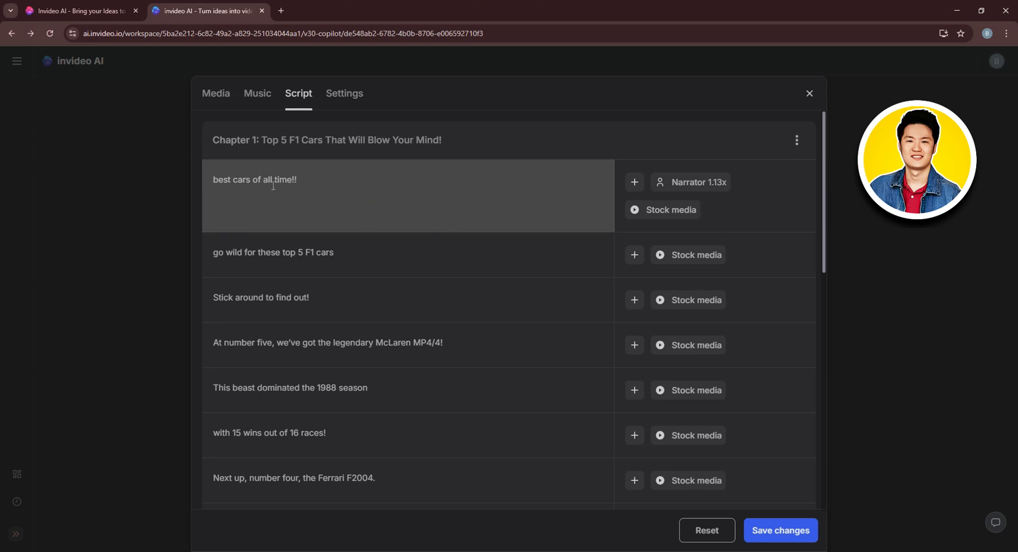
left_click(316, 310)
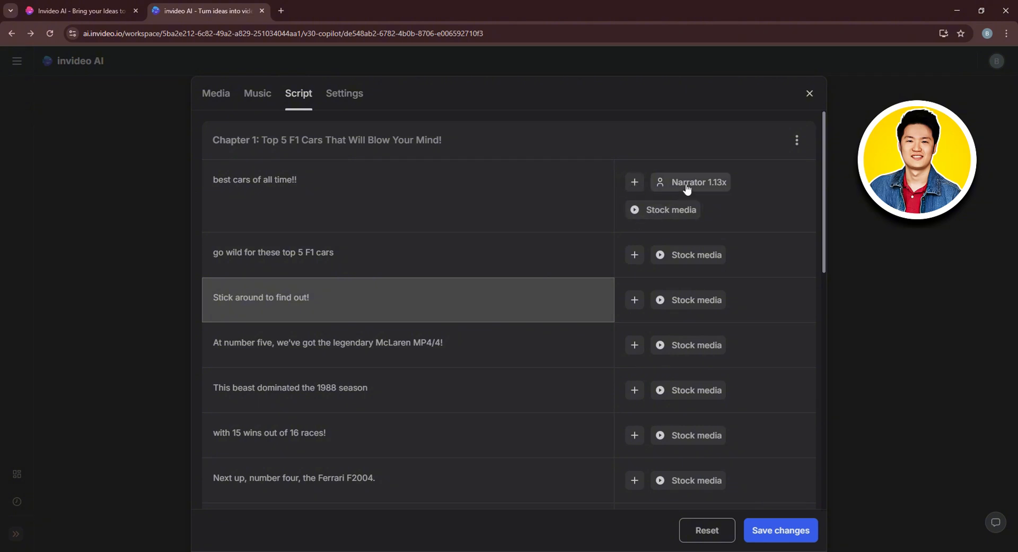
Review the chapter's edit actions and the speaker change options for the second script line, discarding the speaker dialog
left_click(797, 140)
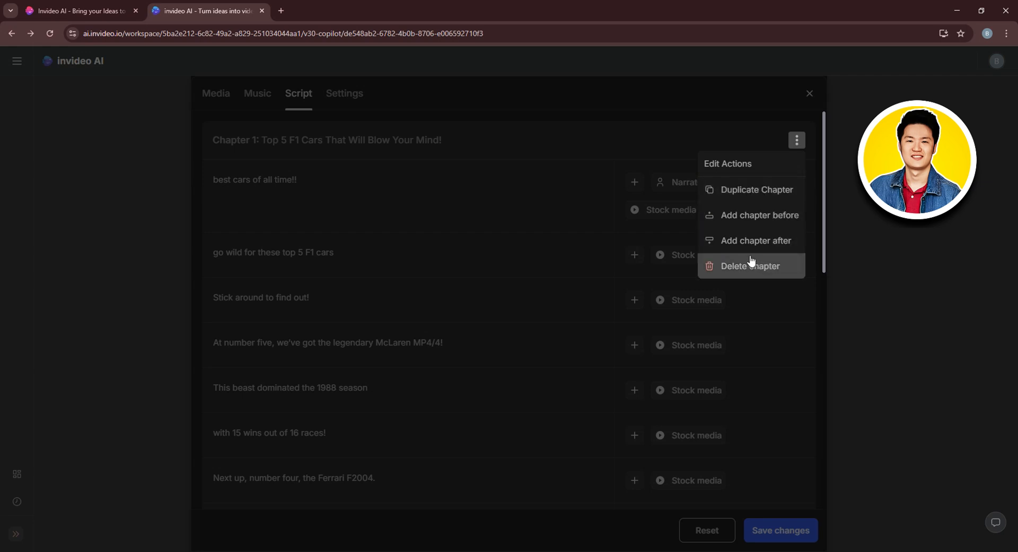
left_click(606, 258)
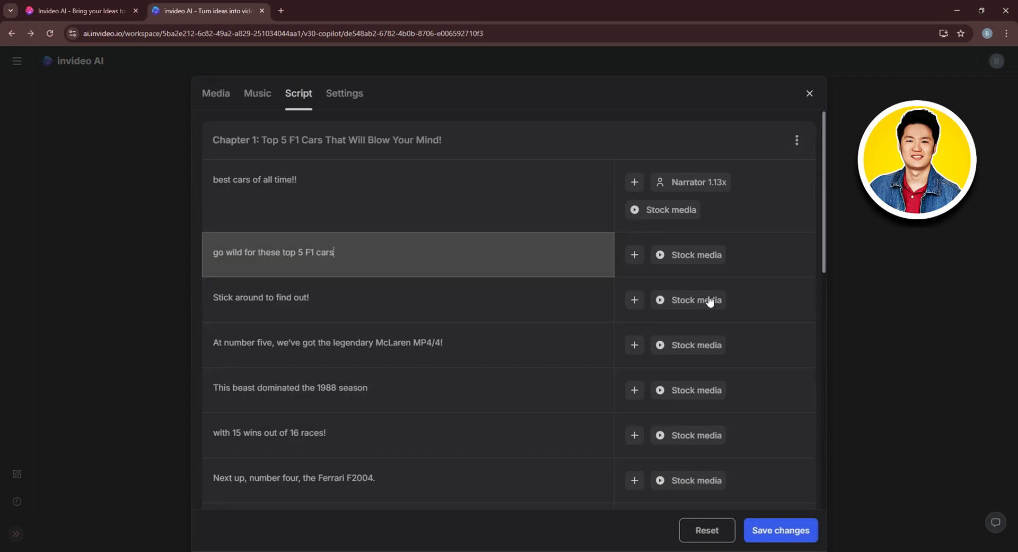
left_click(632, 258)
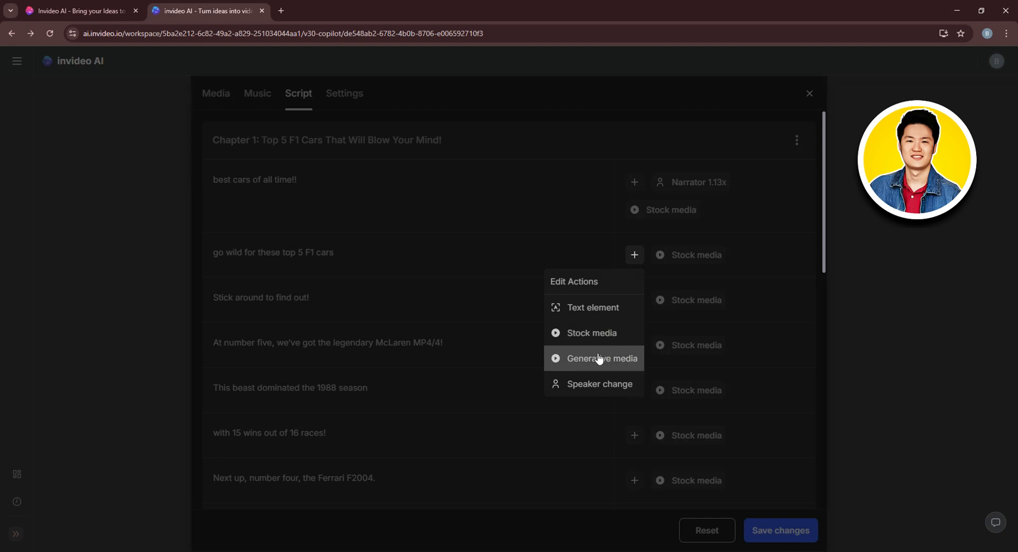
left_click(603, 384)
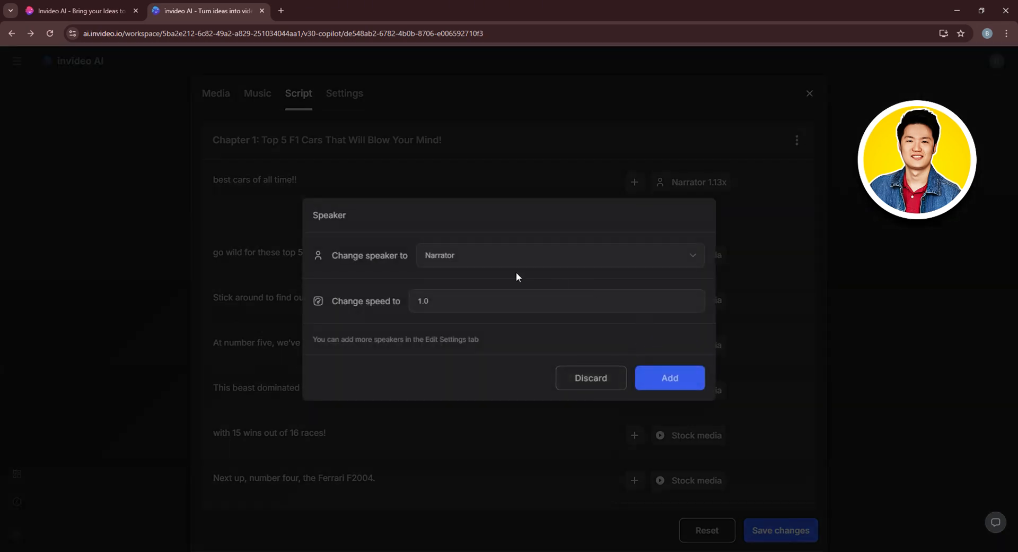
left_click(592, 250)
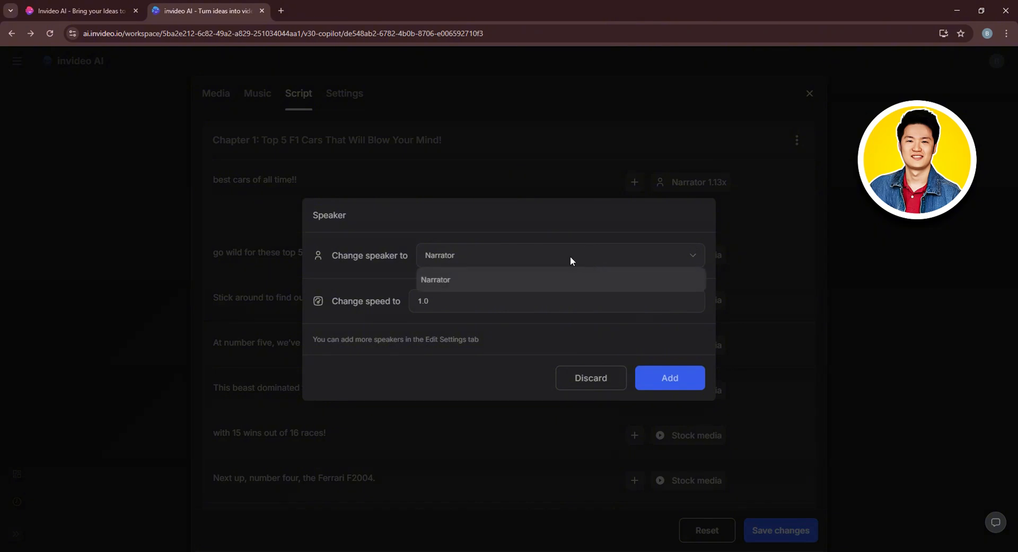
left_click(537, 301)
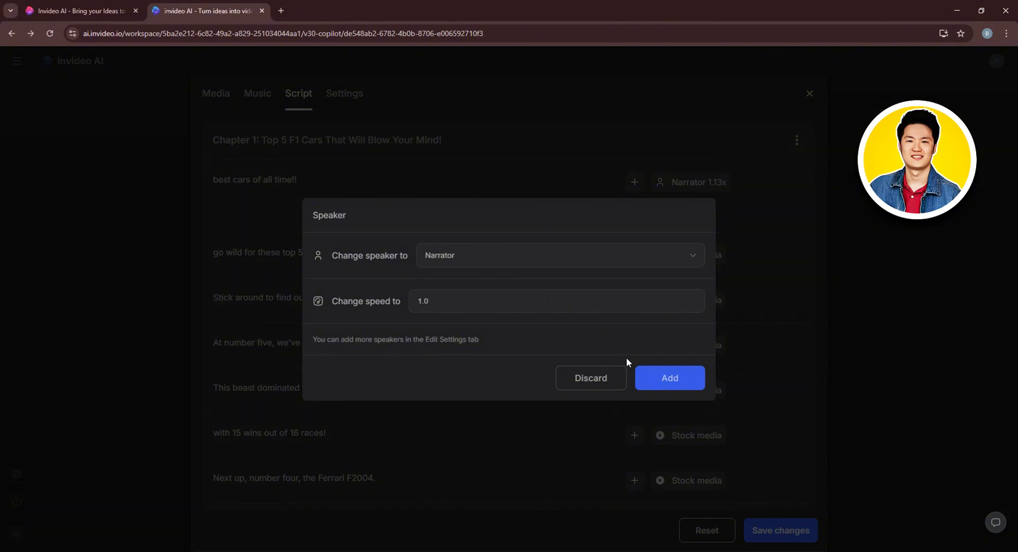
left_click(595, 378)
Examine the text element styles offered for the second script line and discard the element without adding it
left_click(634, 254)
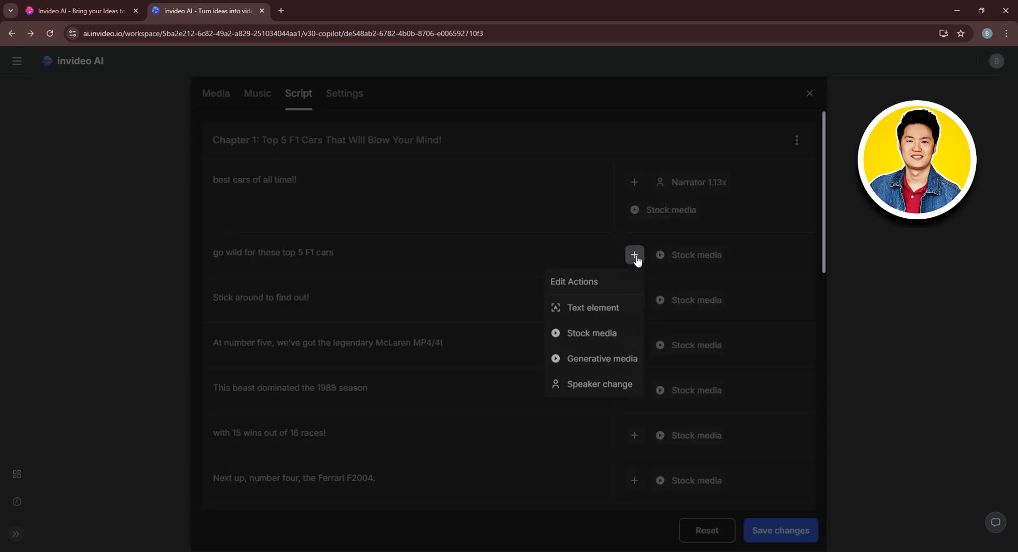
left_click(597, 307)
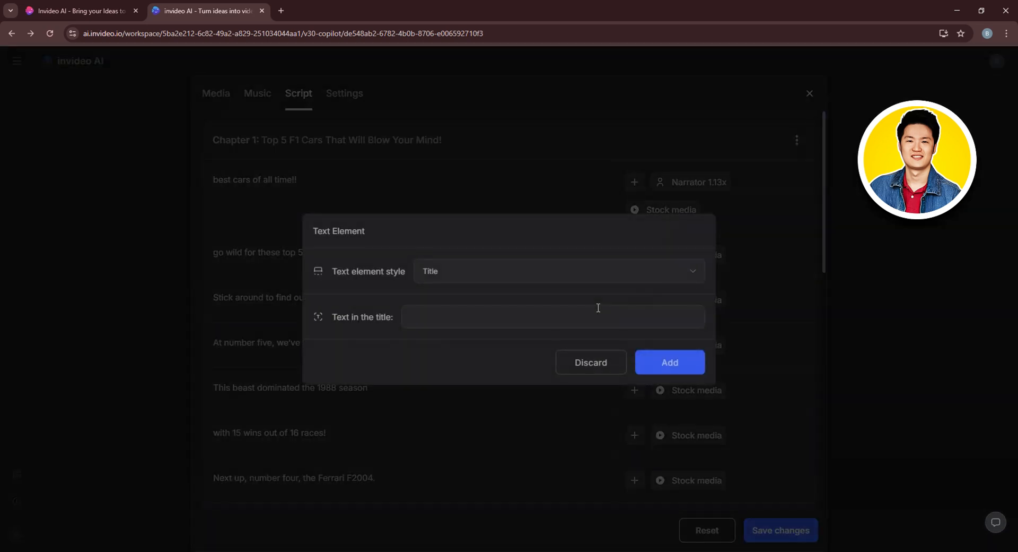
left_click(456, 276)
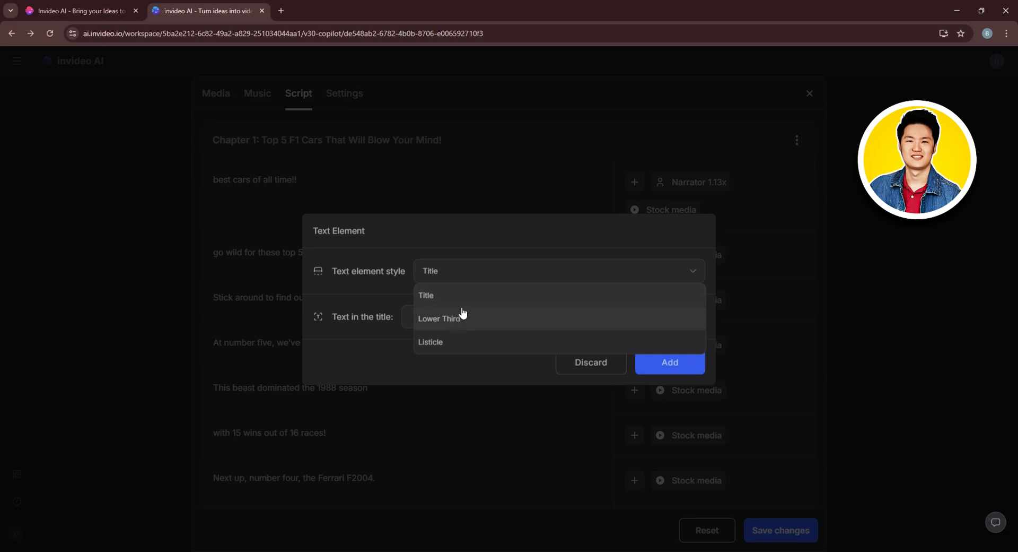
left_click(494, 247)
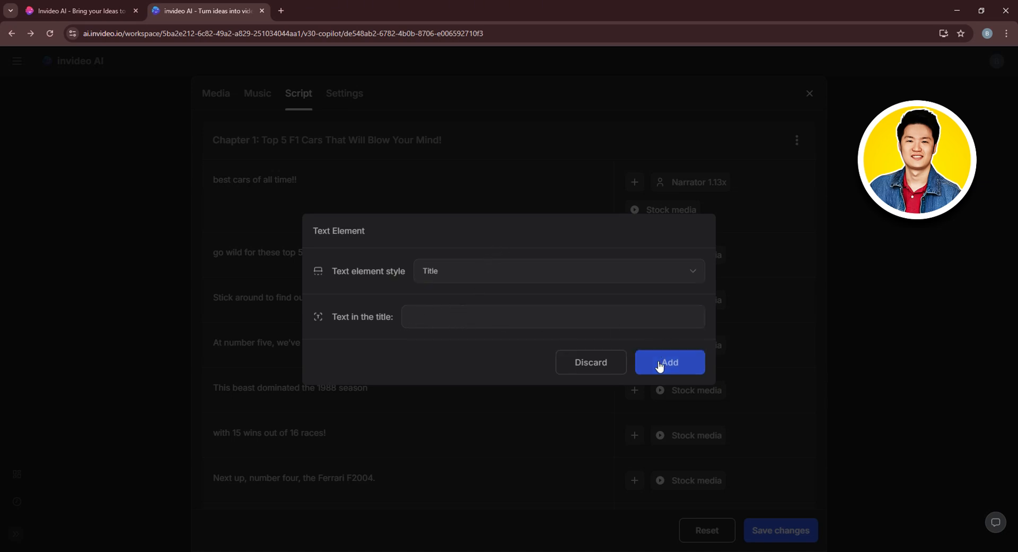
left_click(601, 359)
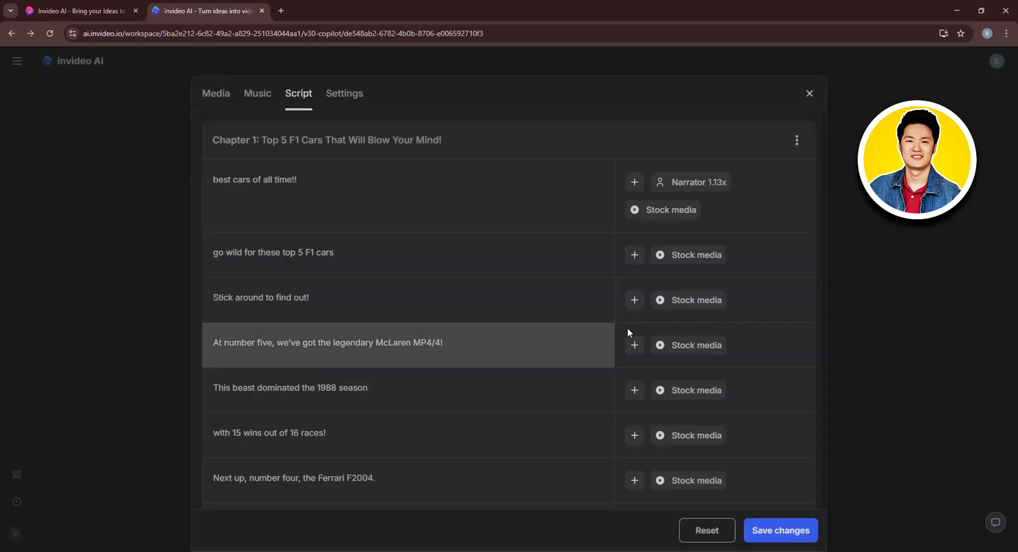
Save the script changes and replay the video from near the start
left_click(763, 530)
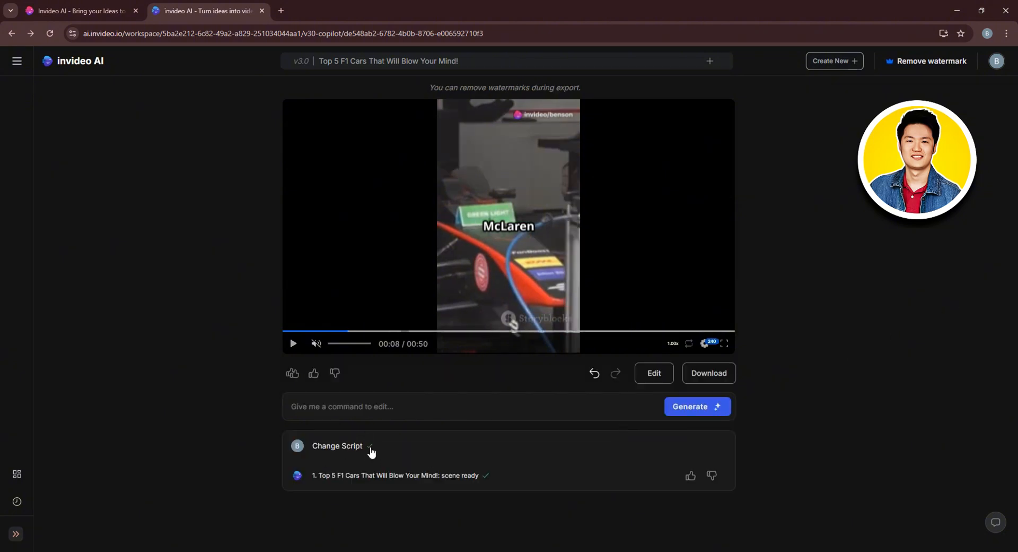
left_click_drag(349, 331, 282, 332)
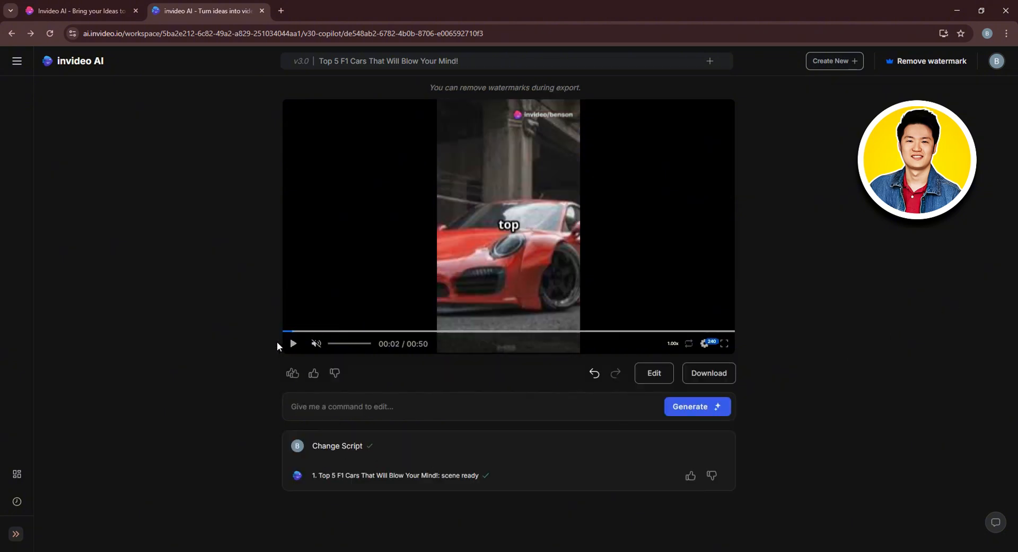
left_click(292, 350)
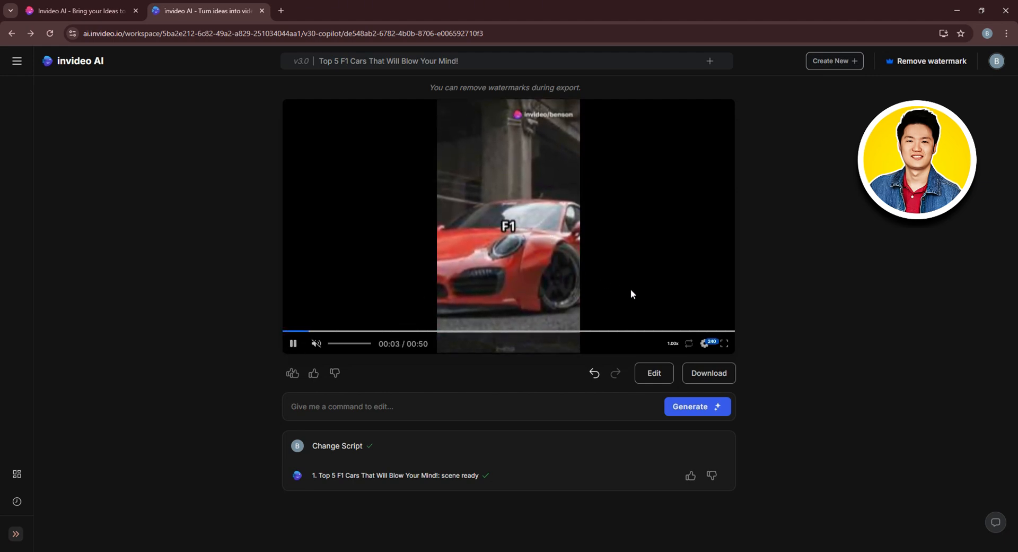
Export the video for download with stock watermarks, normal invideo AI branding and 1080p resolution
left_click(704, 371)
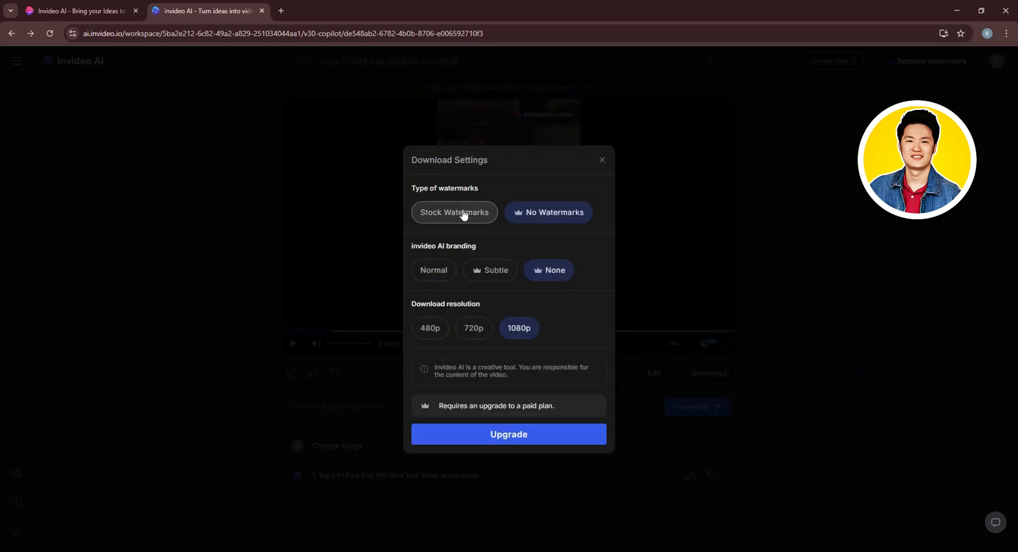
left_click(465, 213)
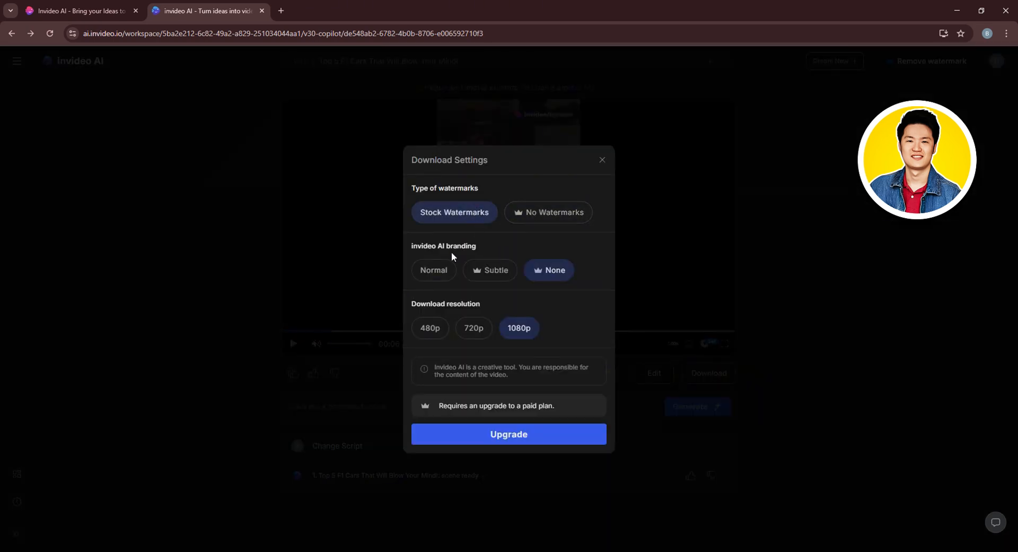
left_click(441, 270)
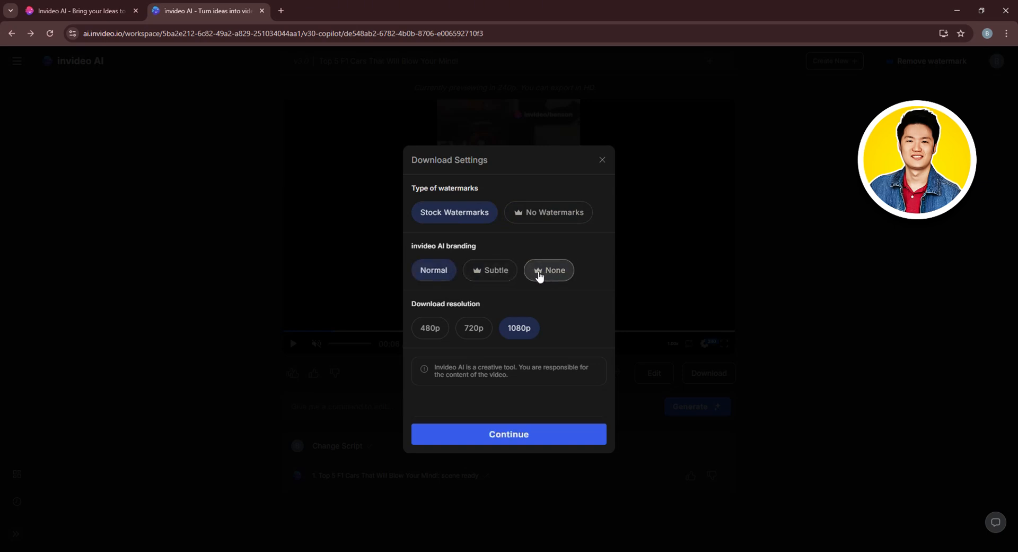
left_click(473, 327)
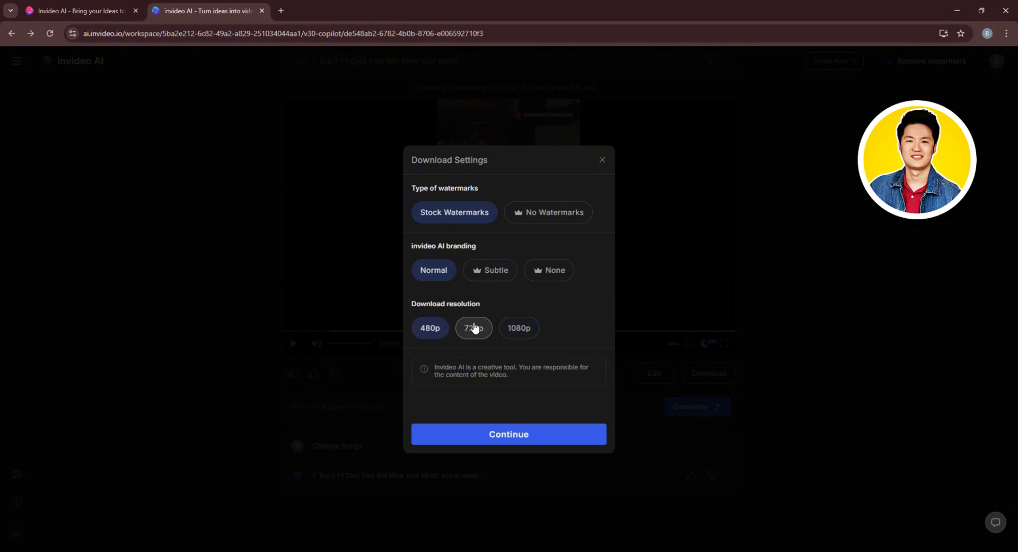
left_click(530, 323)
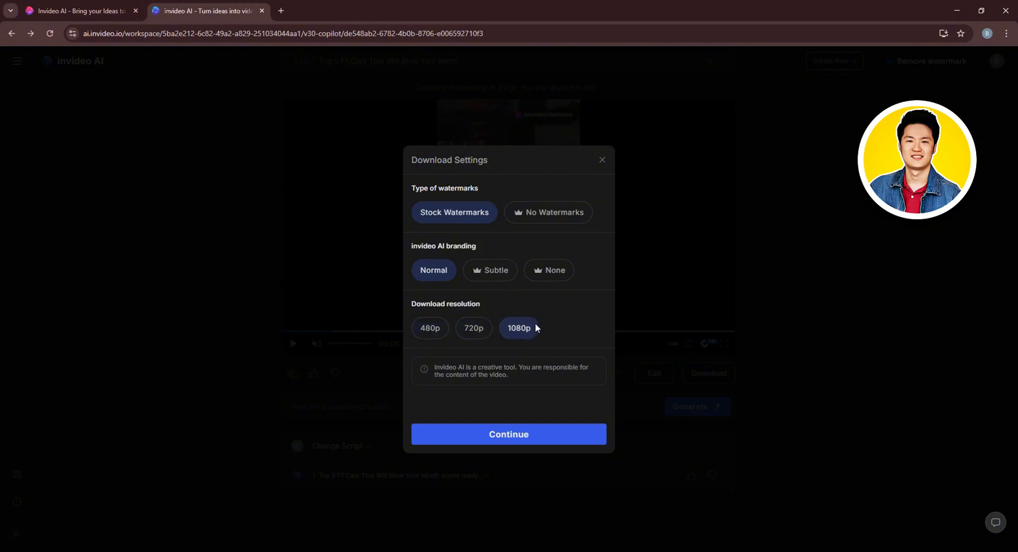
left_click(523, 435)
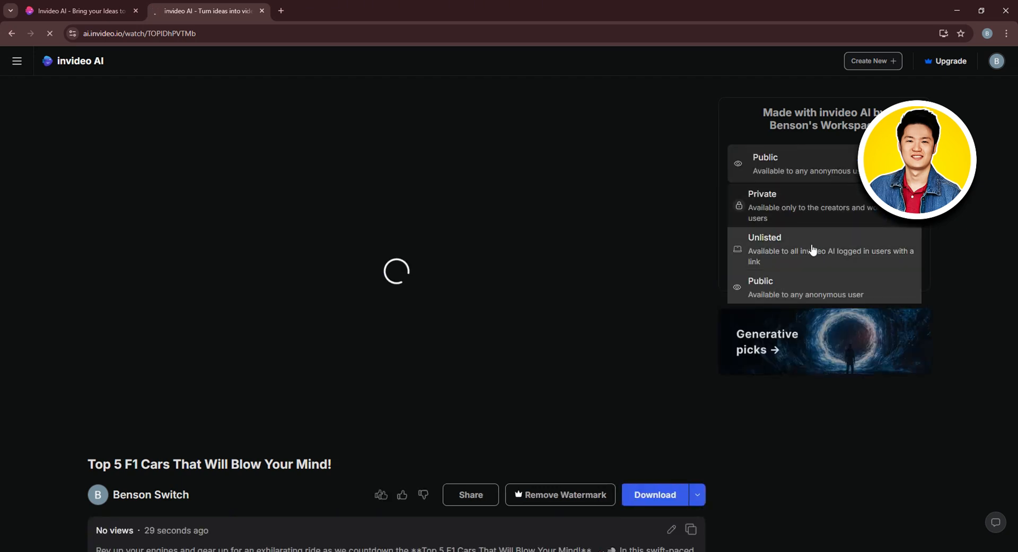
Set the exported video's visibility to Public and check its file in the browser's recent downloads
left_click(764, 287)
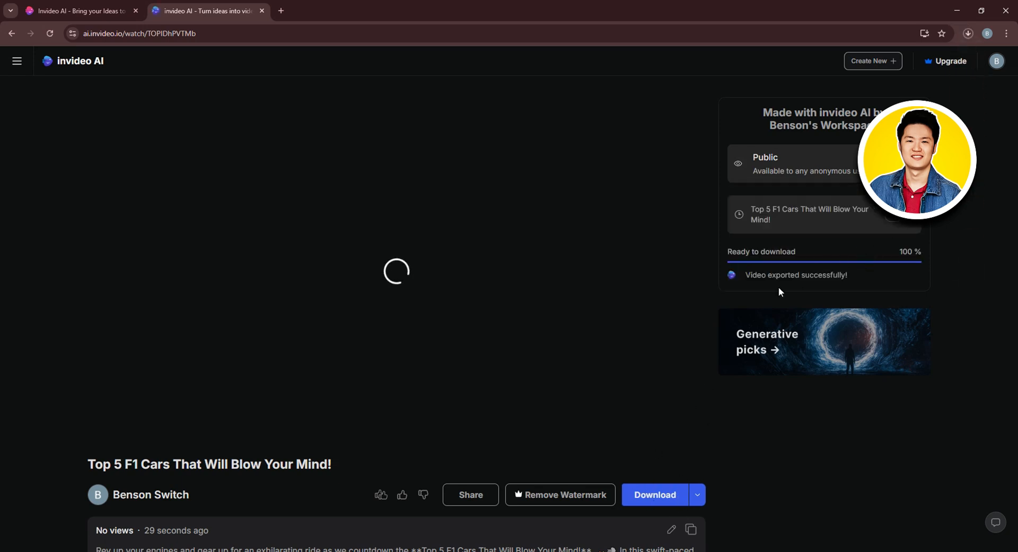
left_click(969, 34)
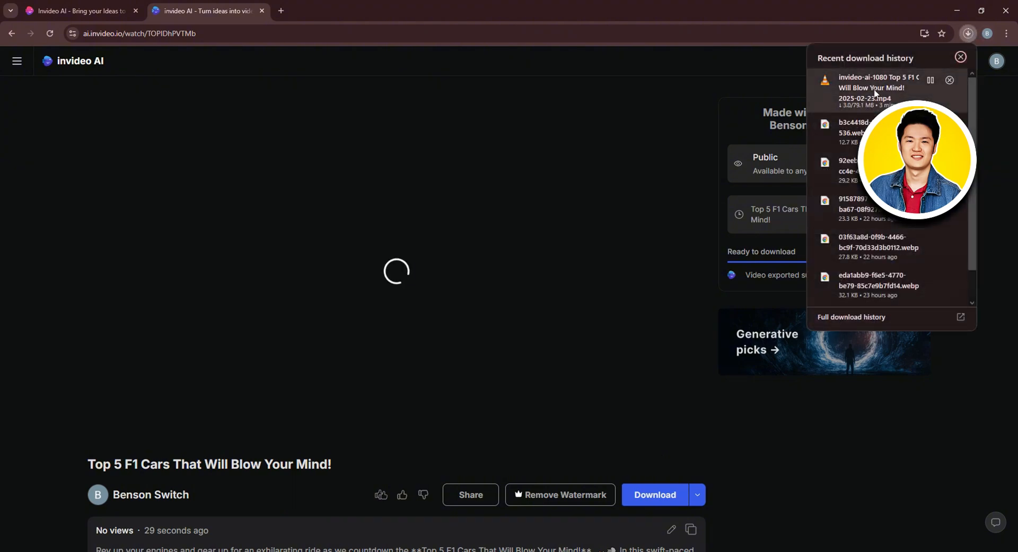
left_click(748, 78)
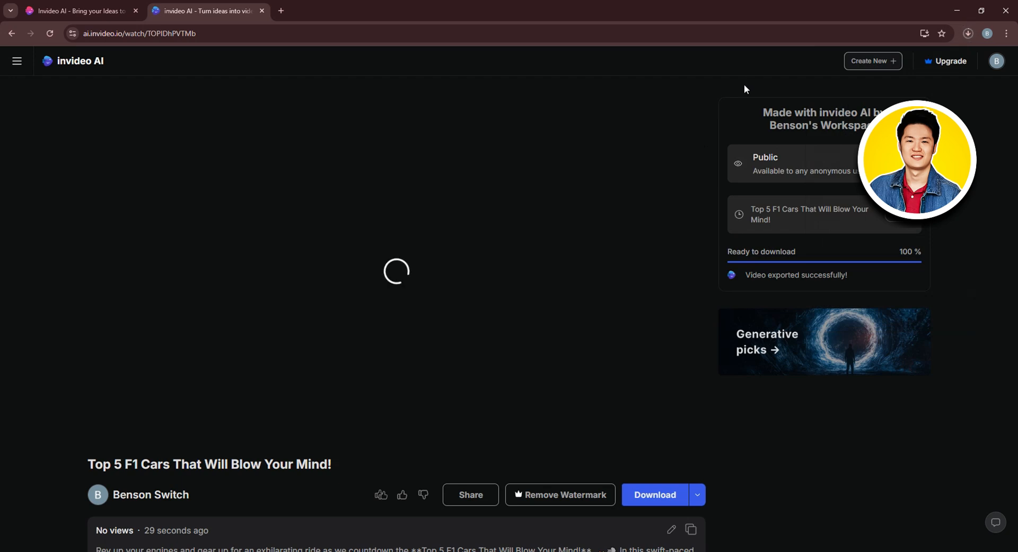